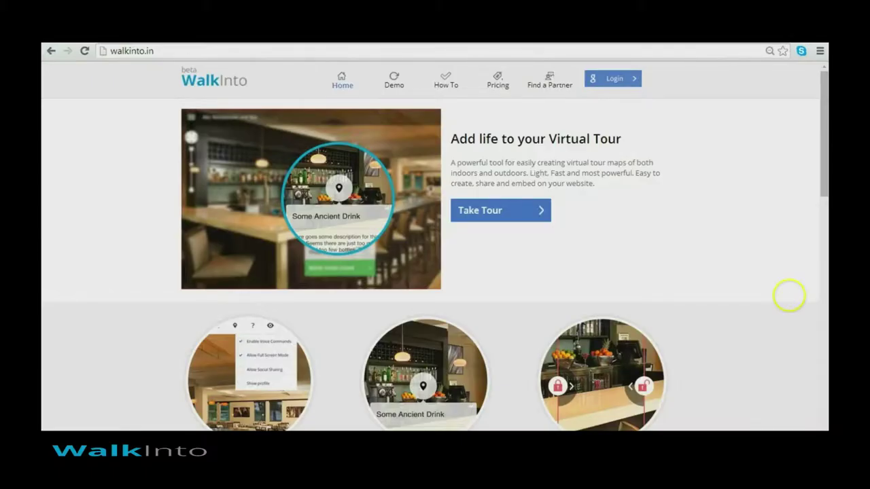
- Sign in to WalkInto to reach the dashboard listing three tours and one license
click(617, 81)
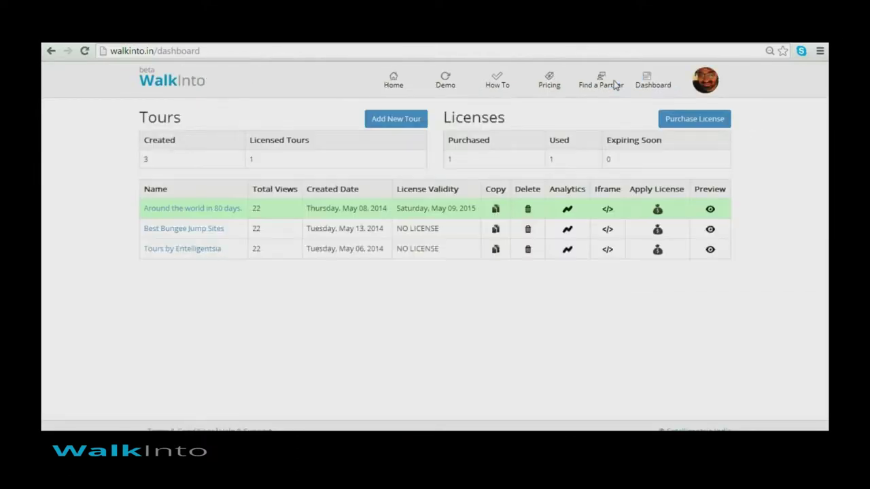
click(615, 87)
- Start a new untitled tour from the dashboard's Add New Tour button
click(391, 121)
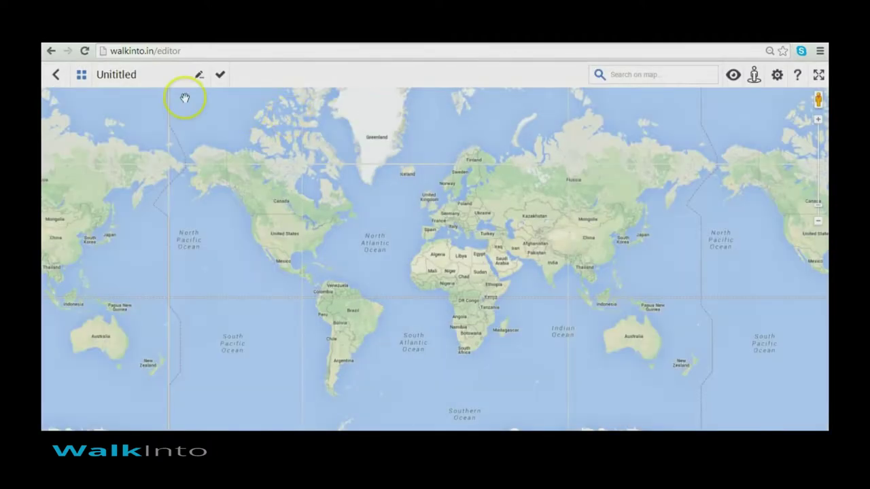
- Rename the untitled tour to 'Ducati' and save the name
click(144, 76)
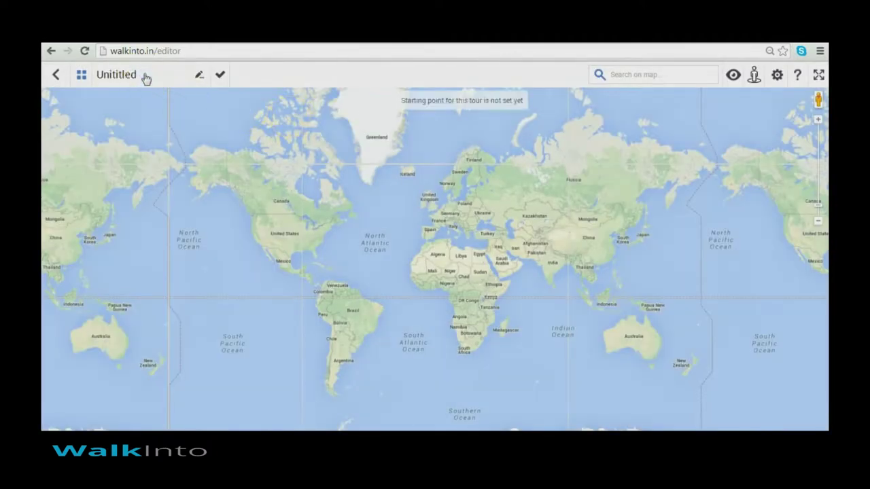
click(198, 75)
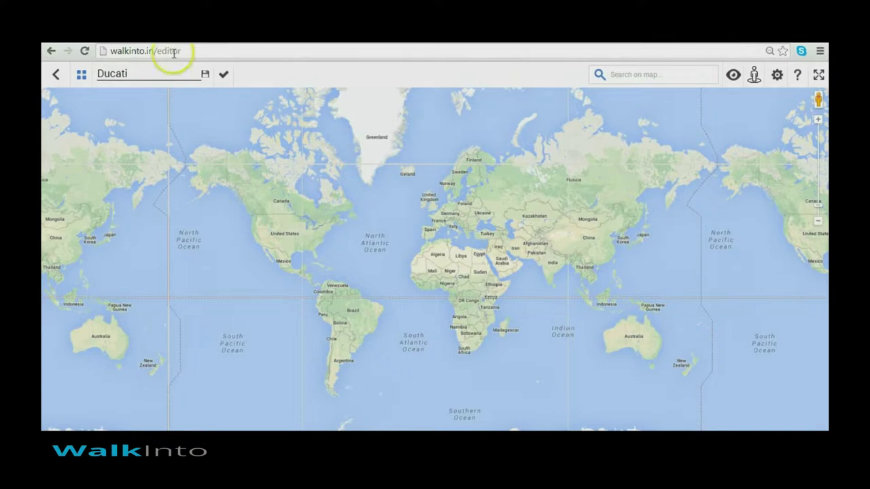
click(204, 75)
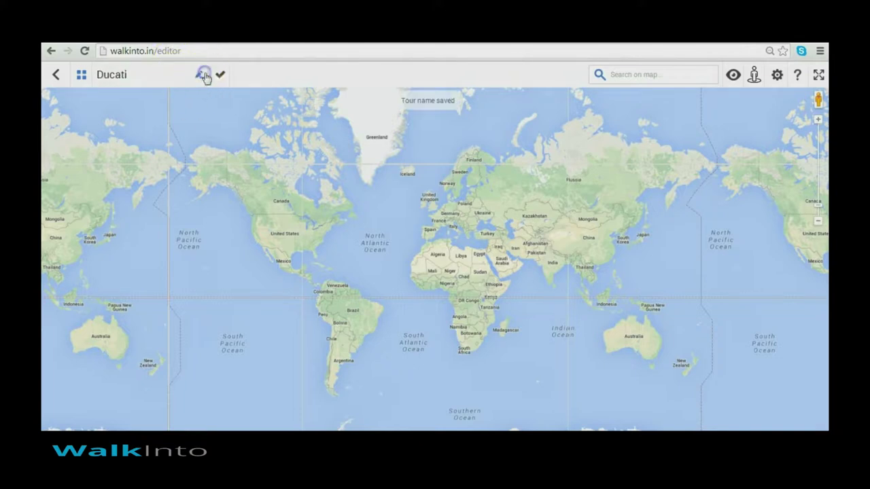
- Search the map for 'ducati museum' and jump to the Ducati Museum in Bologna
click(632, 72)
text(ducati)
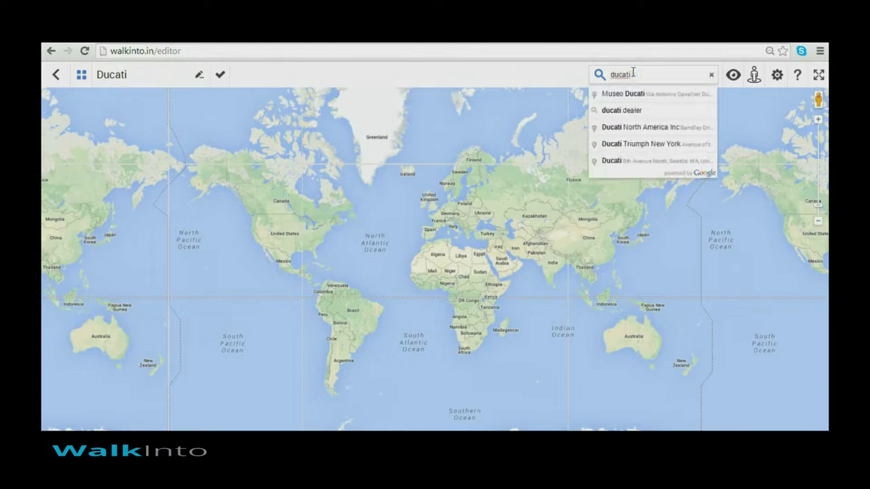
text( muse)
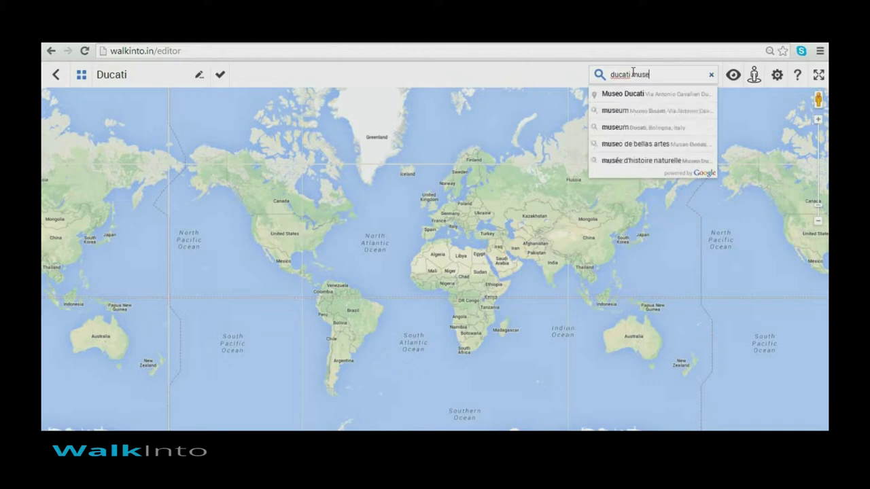
text(um)
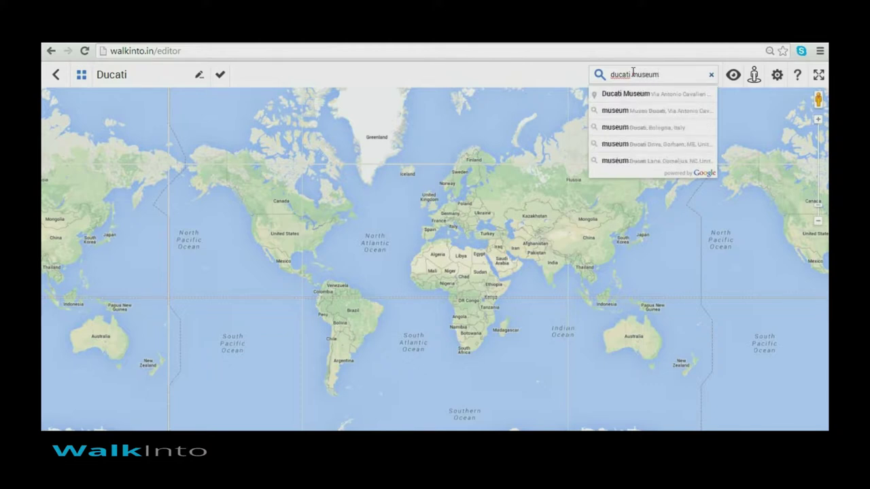
click(639, 93)
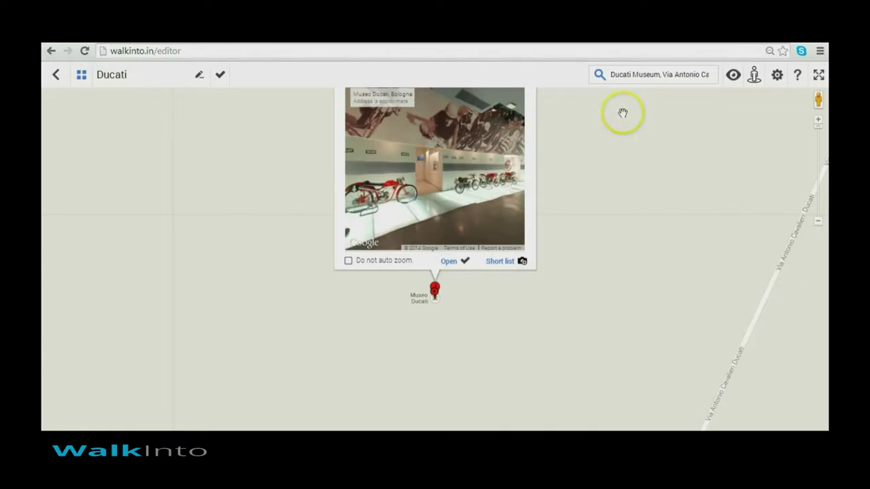
- Open the Ducati Museum interior Street View panorama from the orange coverage point
click(489, 282)
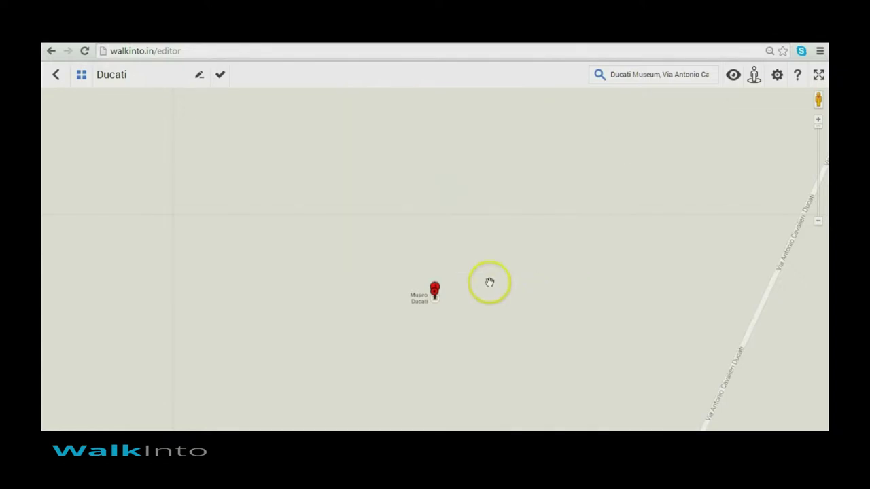
click(754, 76)
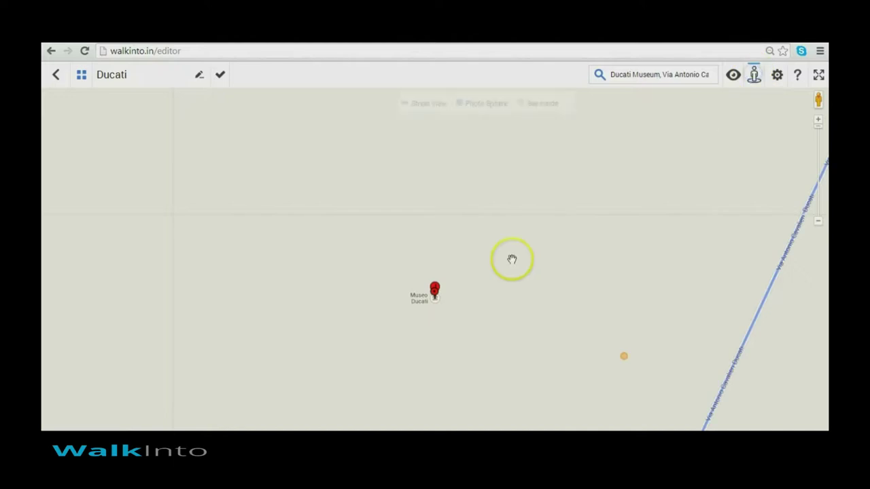
click(482, 265)
scroll(483, 265, down, 4)
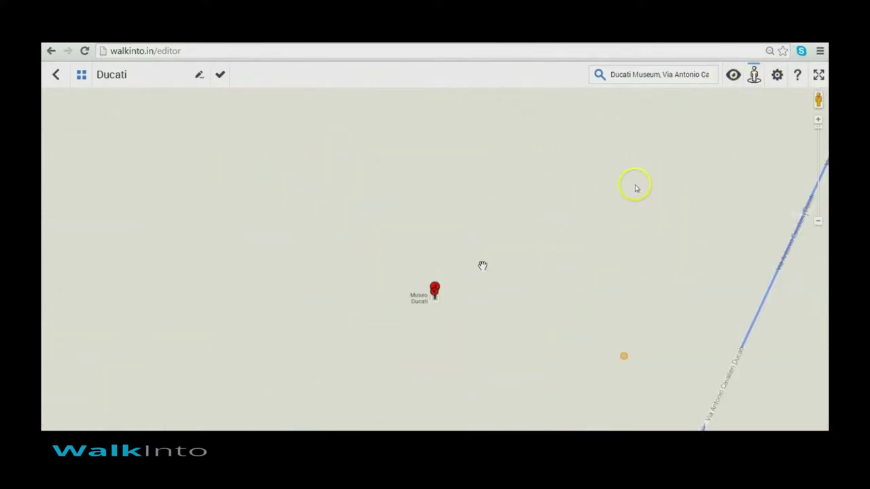
click(624, 354)
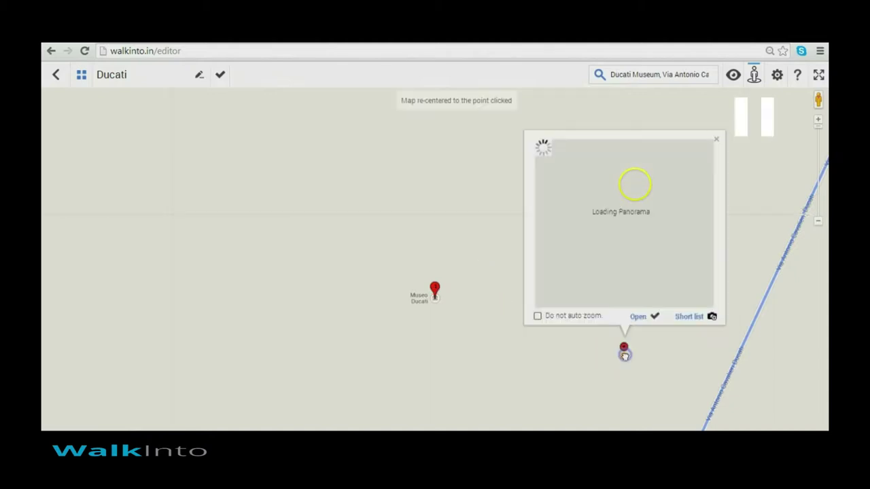
click(639, 318)
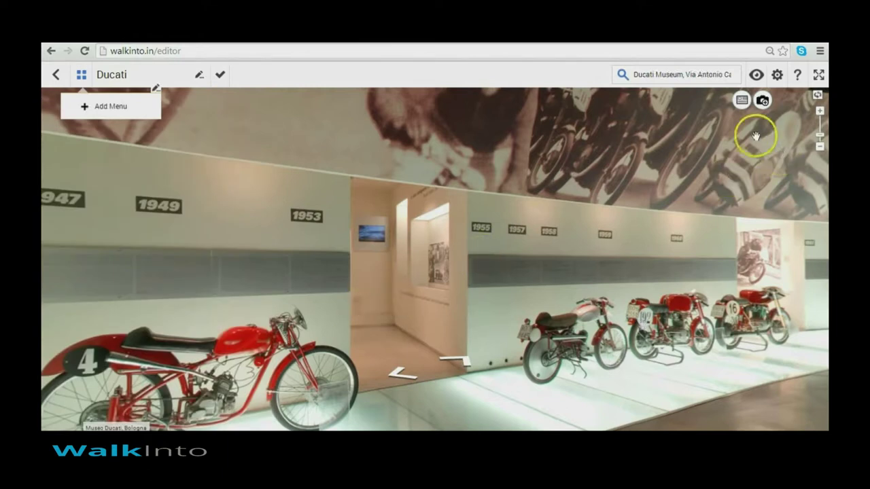
- Shortlist the opening panorama, walk along the bike row and shortlist a second spot
click(764, 103)
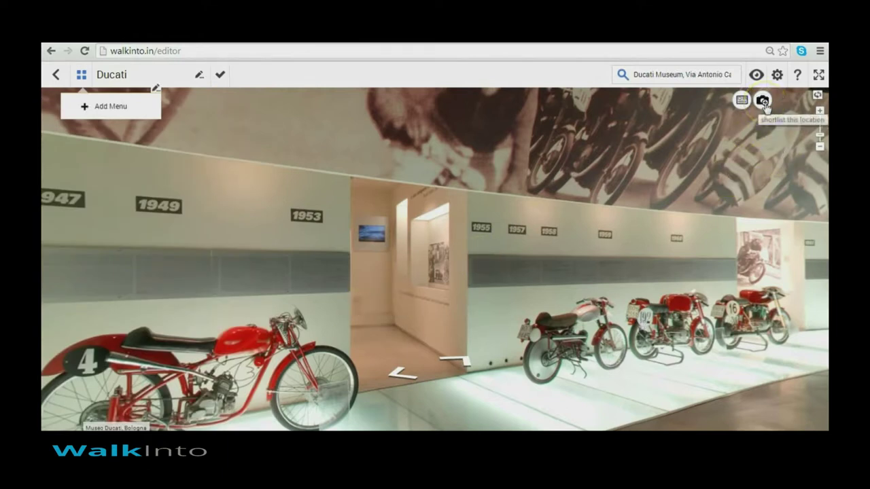
click(561, 278)
click(545, 309)
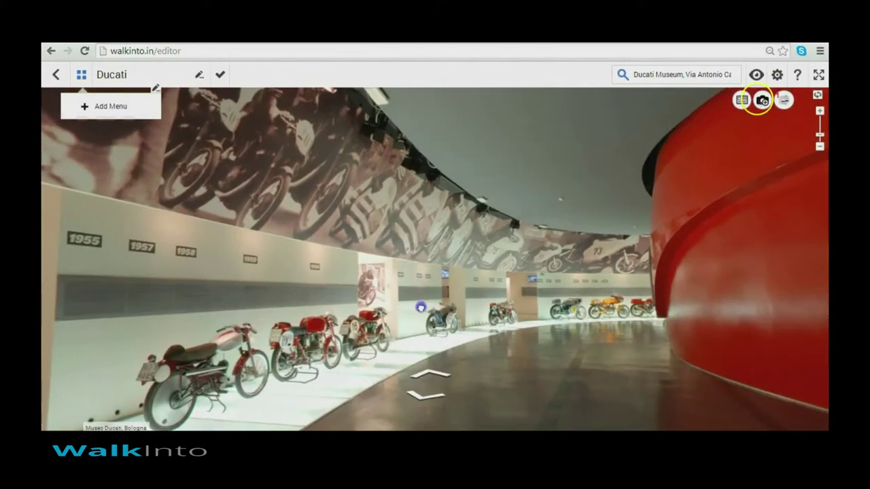
click(433, 378)
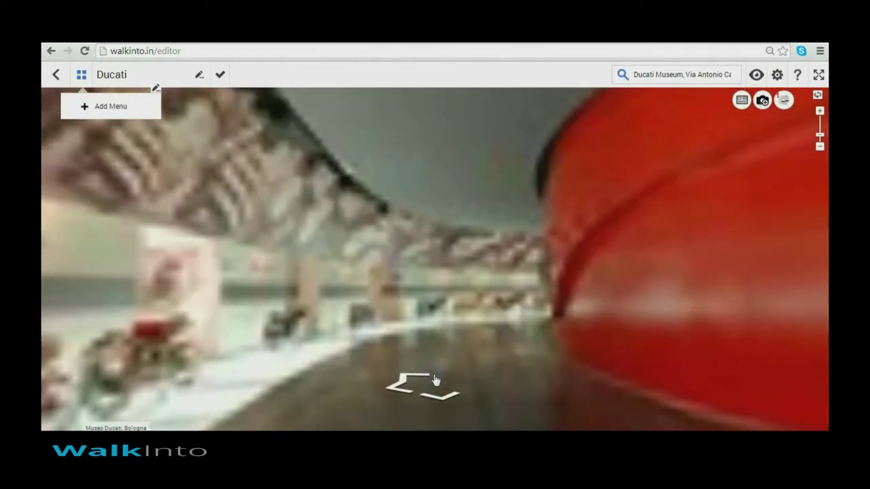
click(426, 379)
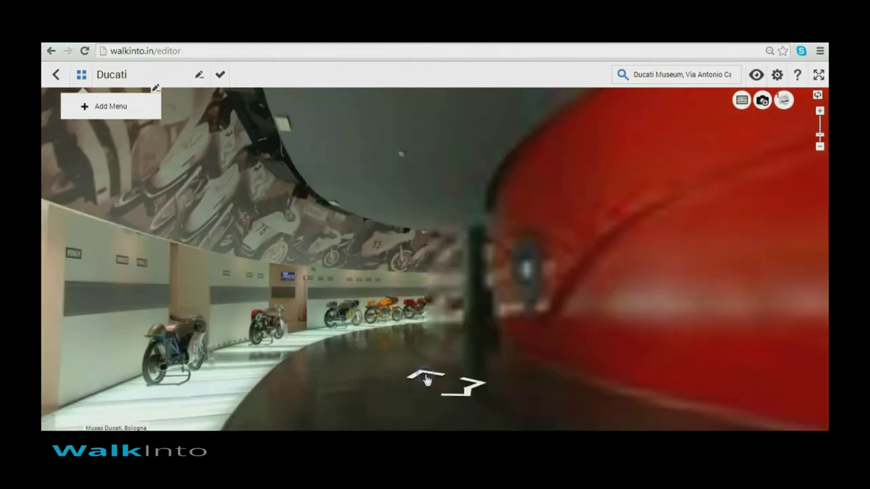
click(421, 372)
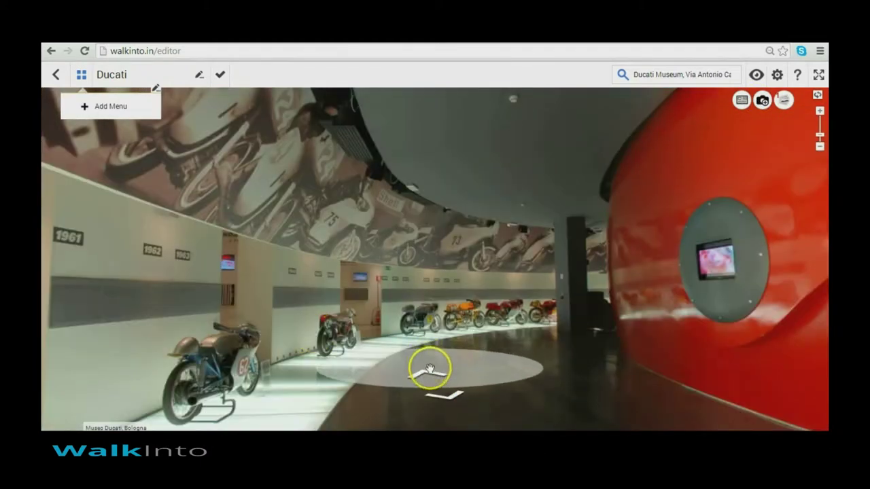
click(430, 374)
click(324, 315)
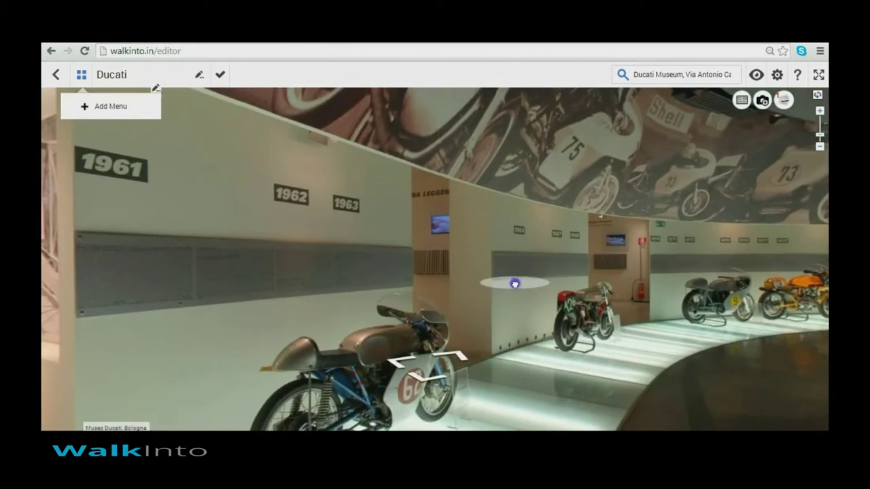
click(762, 100)
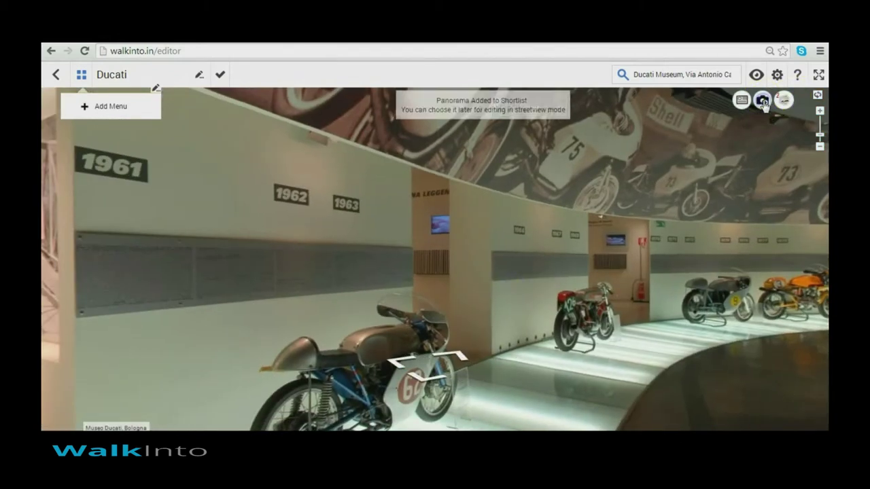
- Walk toward the 1970s motorcycles and shortlist that viewpoint
click(483, 314)
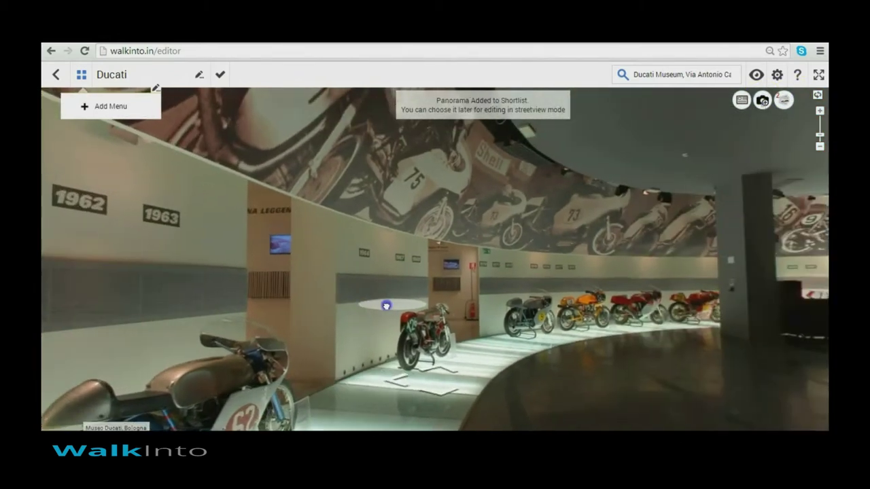
click(443, 370)
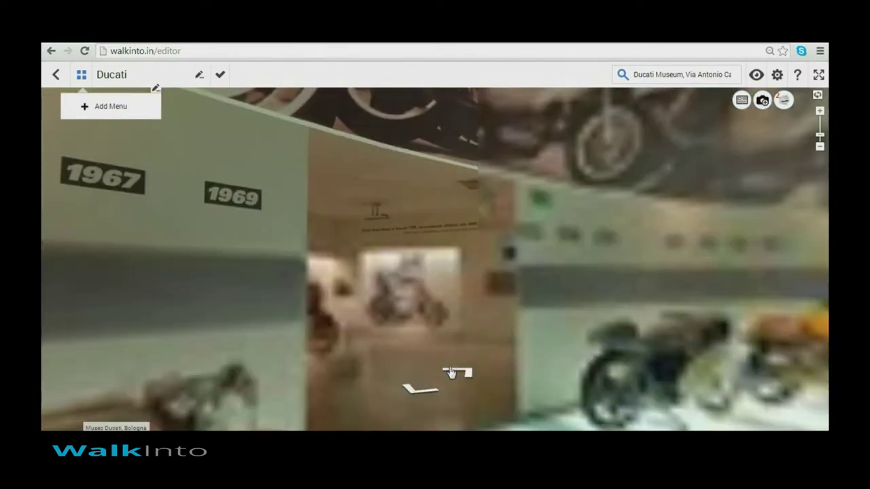
click(459, 366)
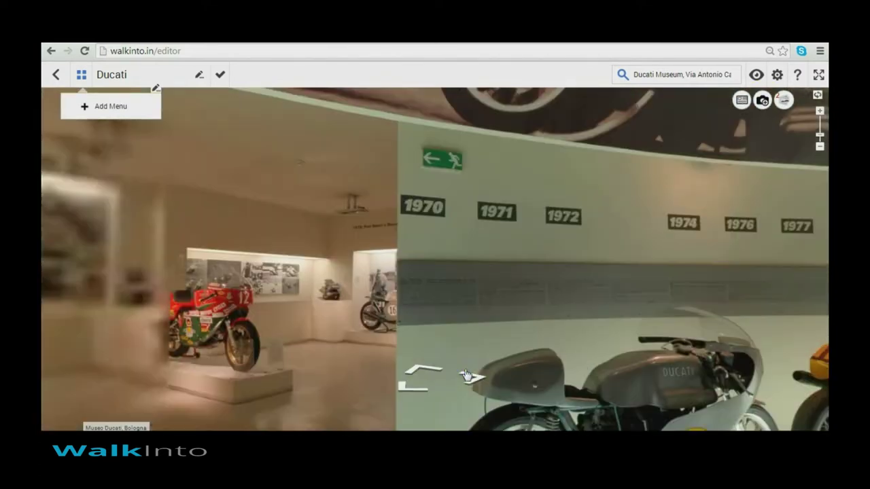
click(674, 331)
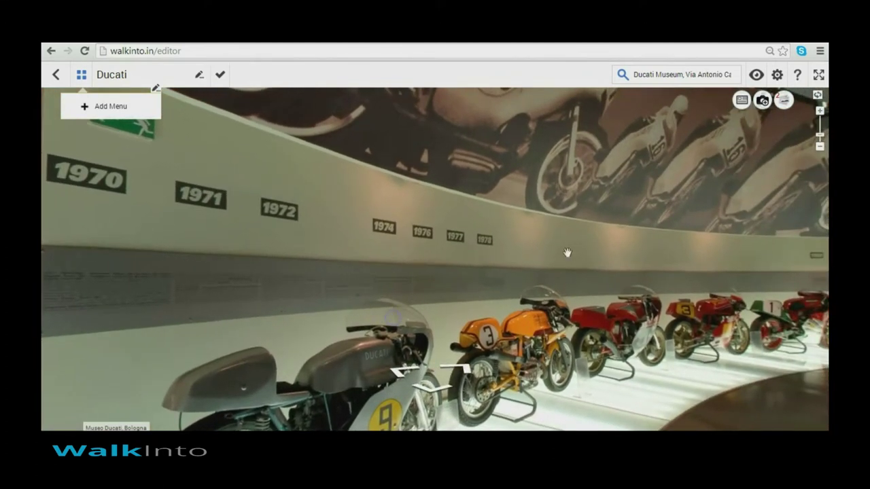
click(763, 102)
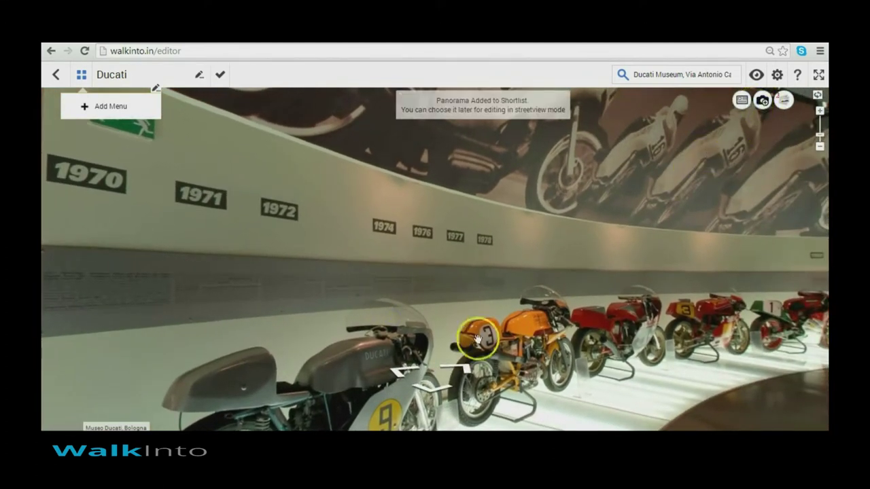
- Advance to the red race bikes under the 1981–1987 markers and shortlist that panorama
click(568, 310)
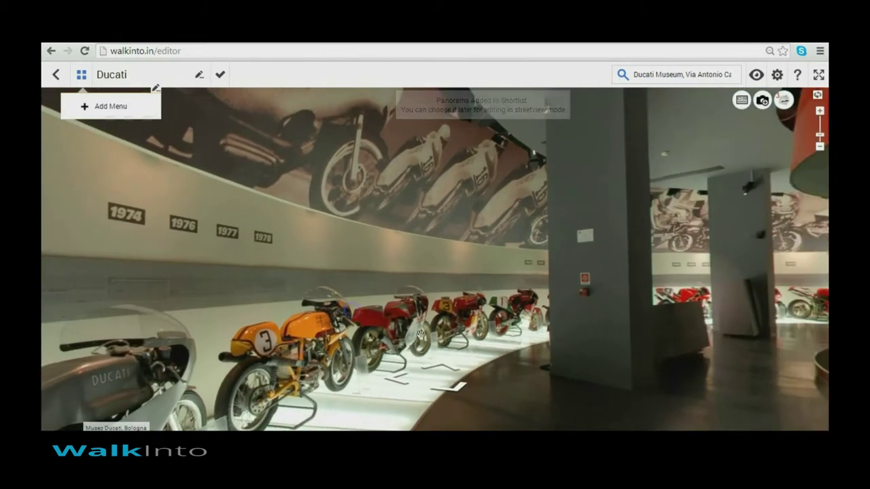
click(448, 365)
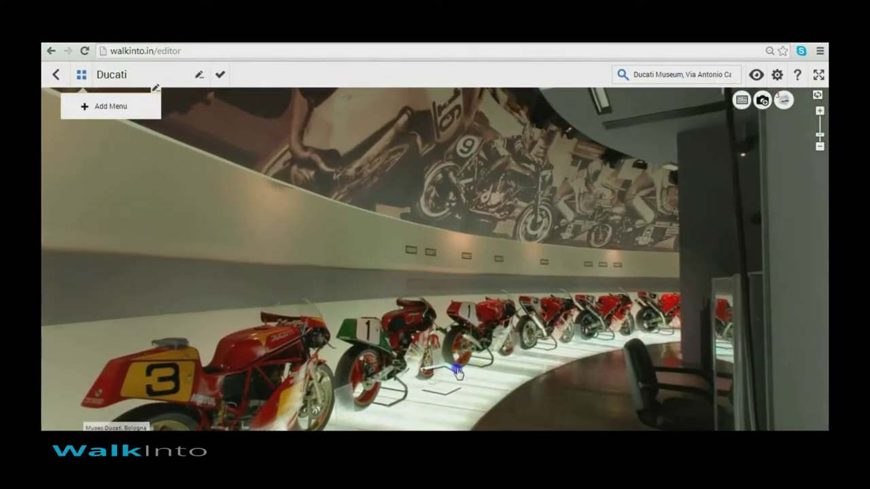
click(458, 372)
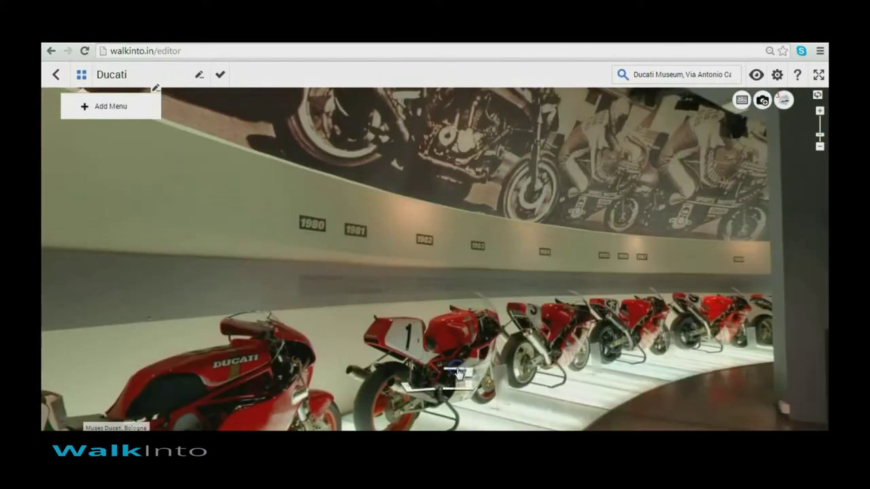
click(581, 312)
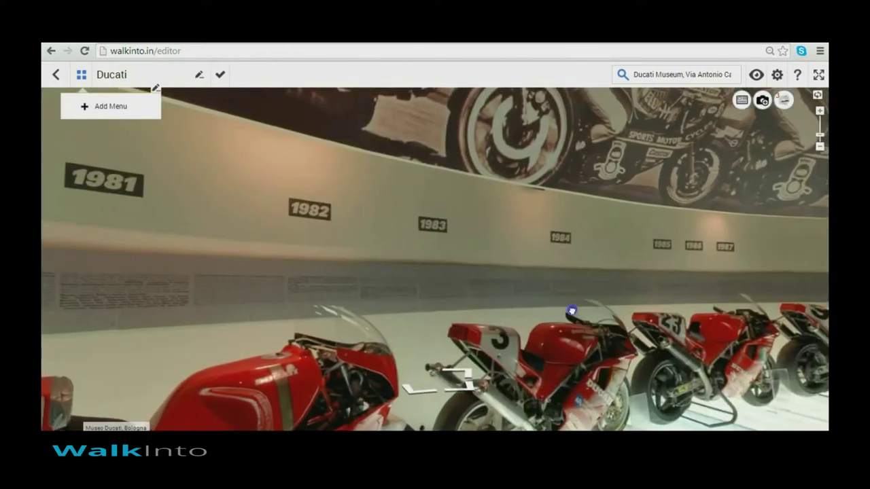
click(694, 195)
click(761, 100)
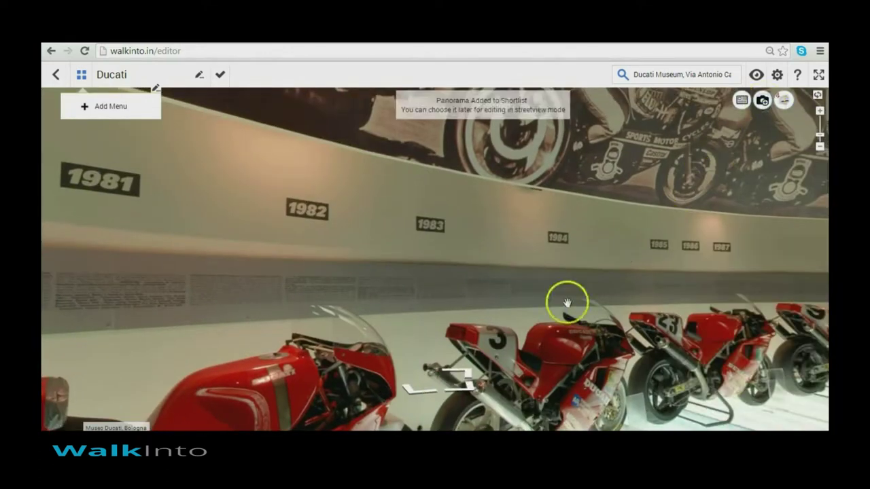
- Walk on to the museum's 1990–1991 section
drag(582, 300, 388, 306)
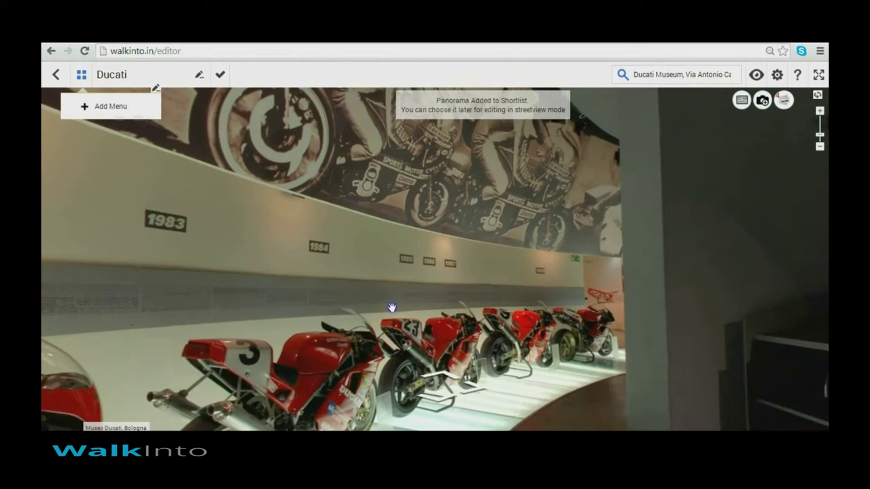
click(453, 377)
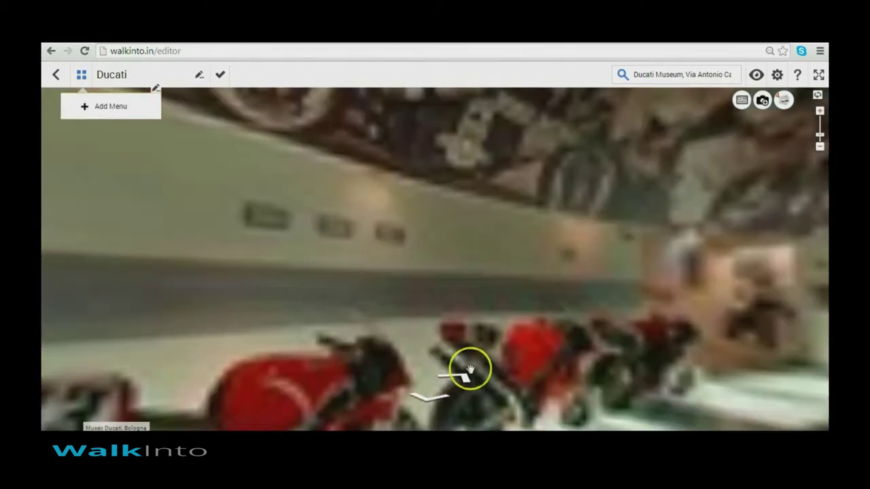
click(645, 303)
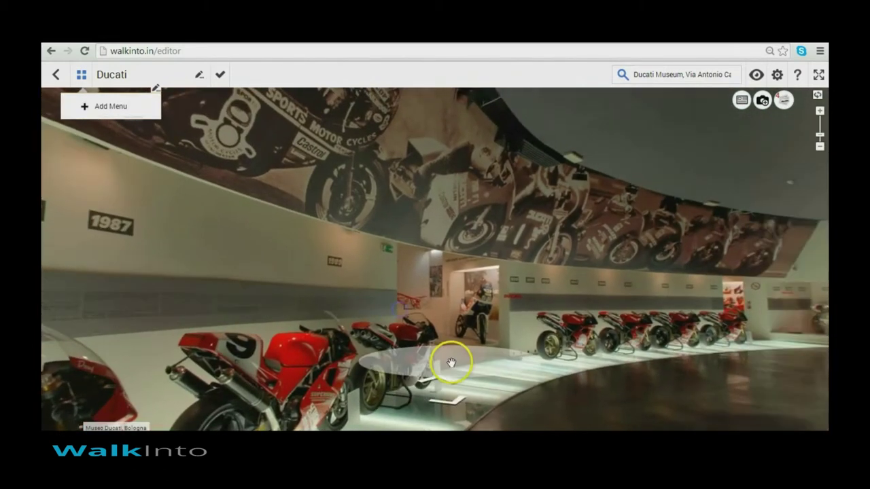
click(449, 384)
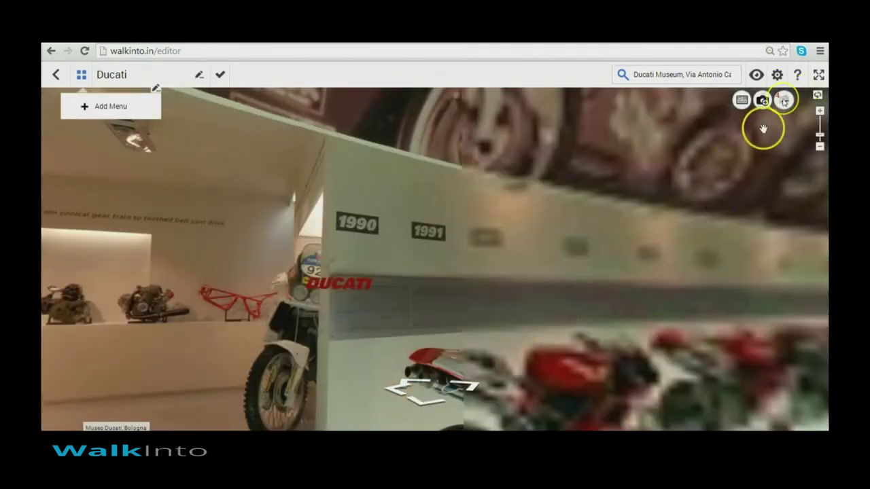
- Shortlist the 1990s bikes panorama, then a close view of the 2000s racers
click(783, 101)
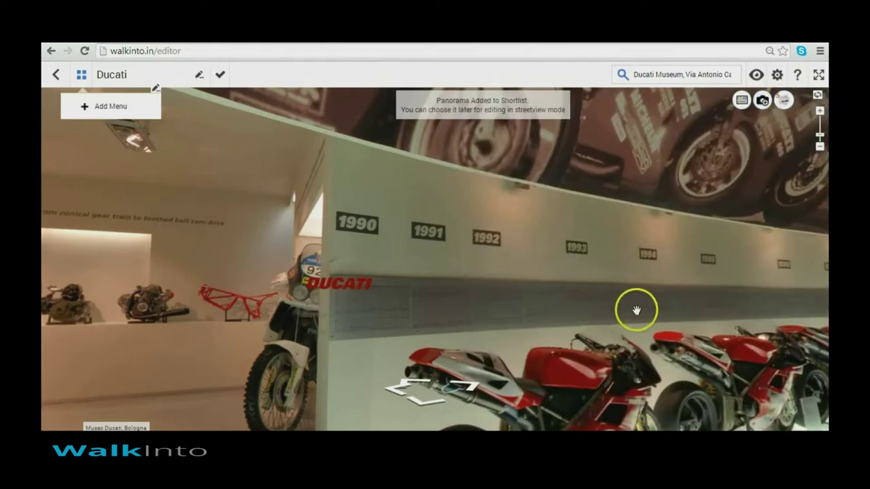
drag(638, 305, 423, 311)
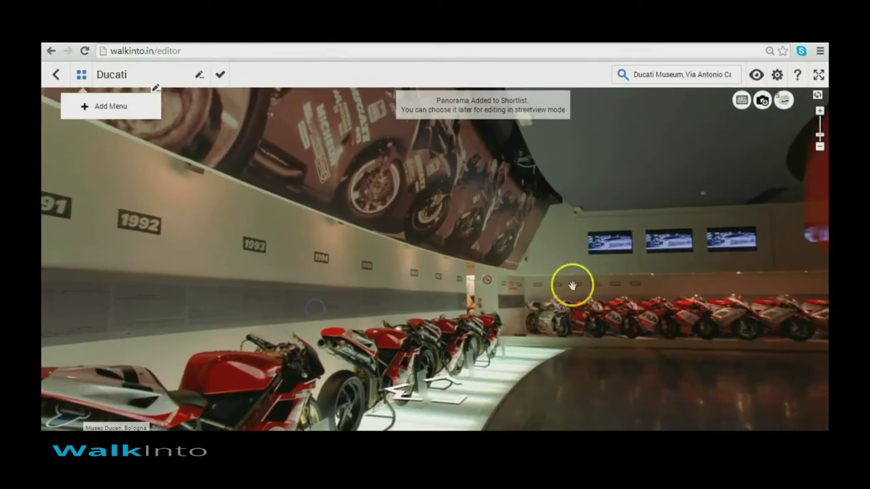
drag(573, 285, 463, 289)
click(442, 402)
click(784, 101)
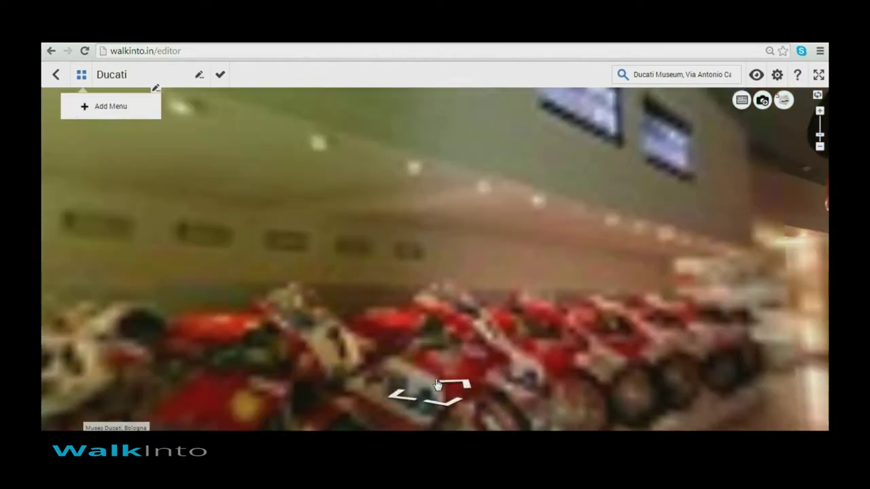
click(334, 331)
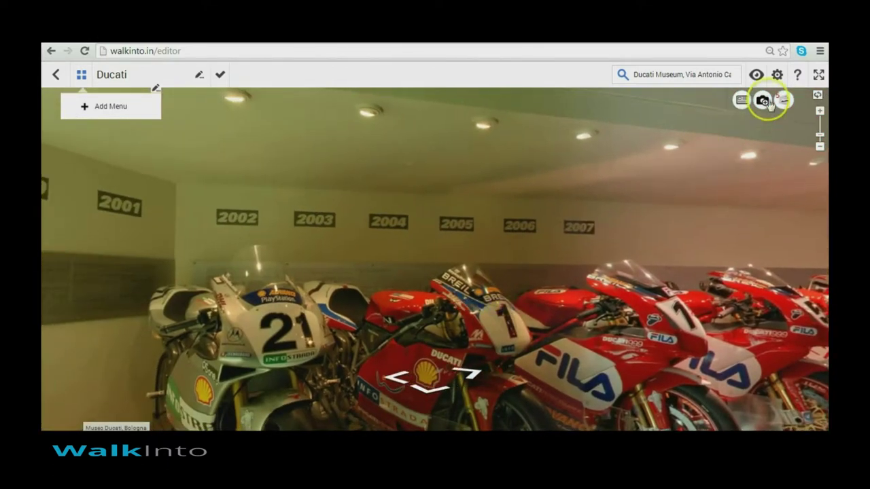
click(769, 102)
- Walk past the red curved wall to the lit trophy cabinet and shortlist it
drag(585, 294, 400, 297)
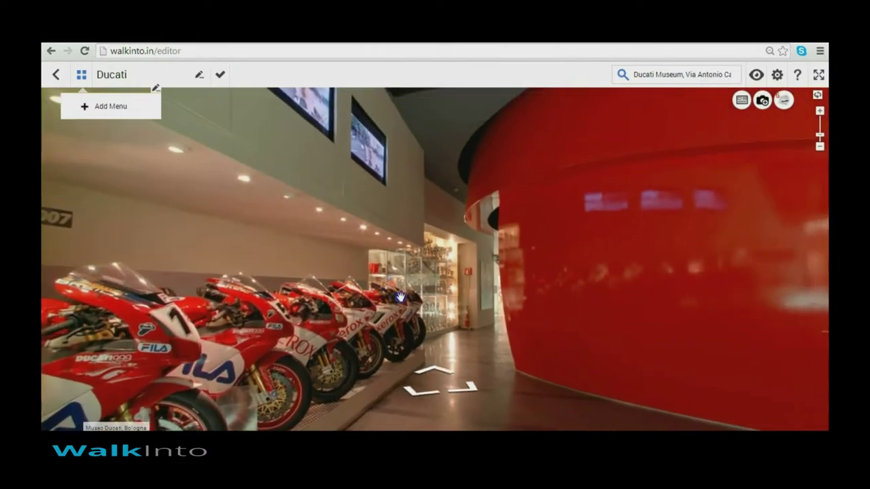
click(447, 375)
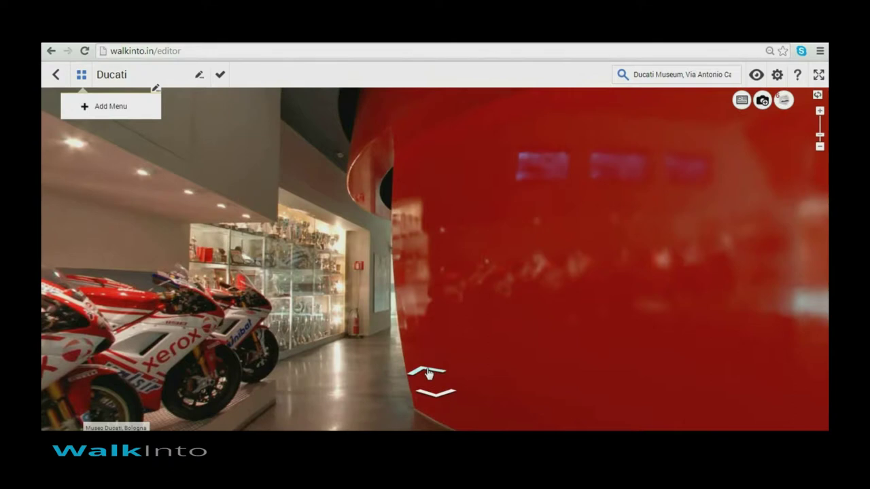
click(428, 373)
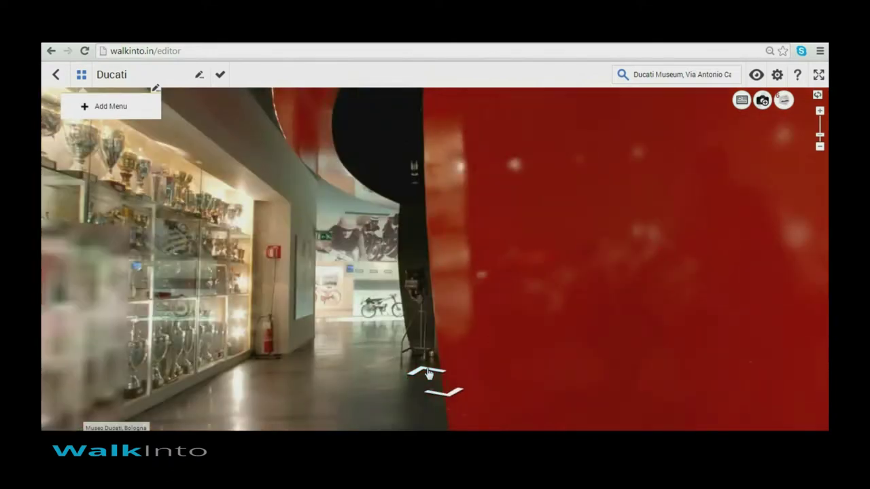
click(428, 373)
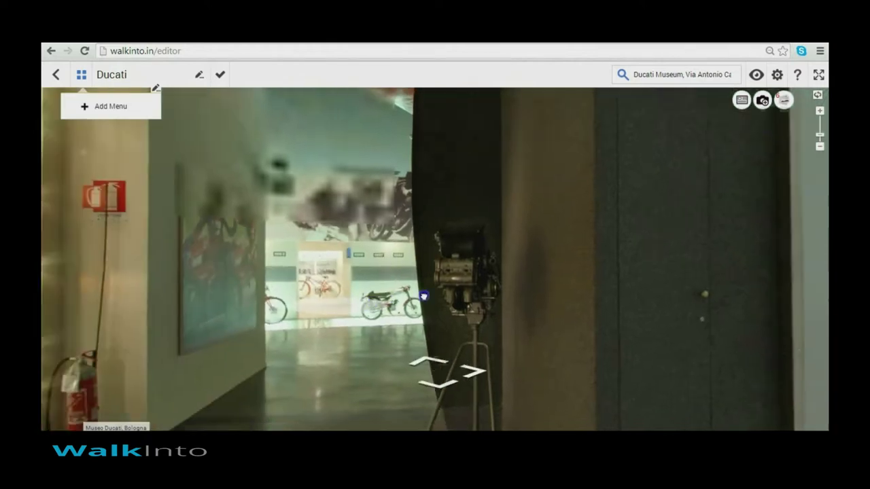
drag(424, 297, 585, 293)
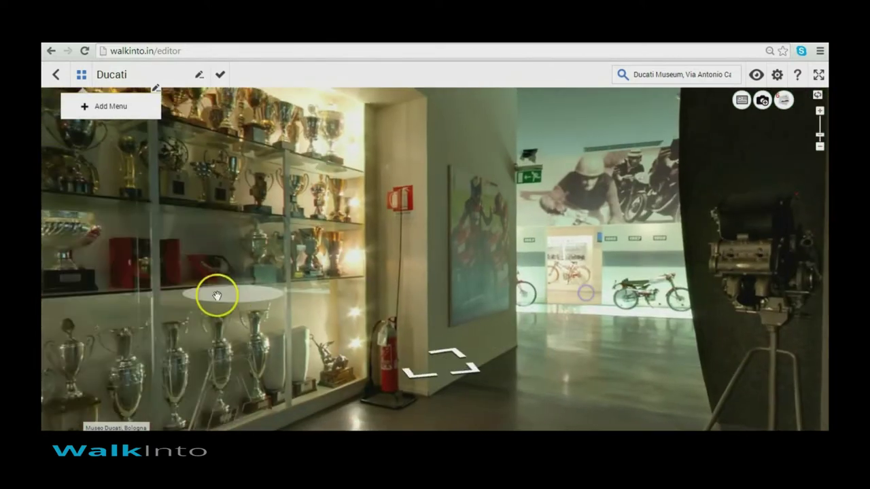
drag(218, 295, 386, 291)
scroll(394, 285, down, 5)
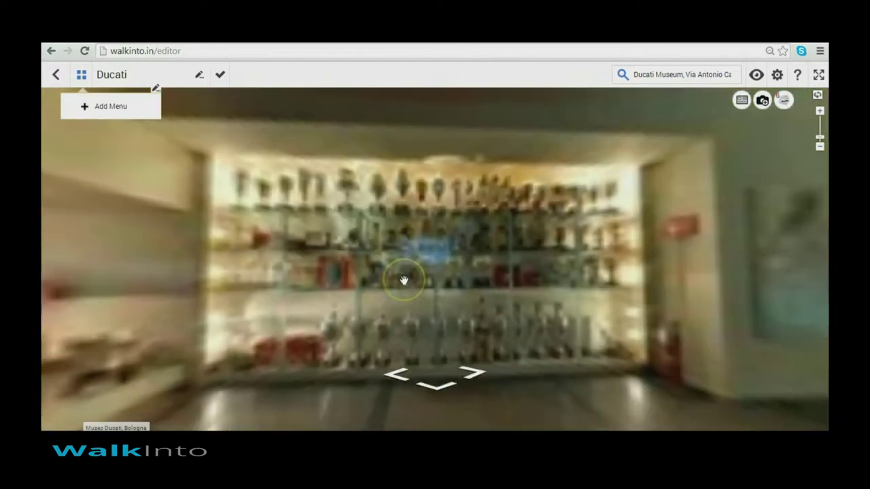
click(408, 281)
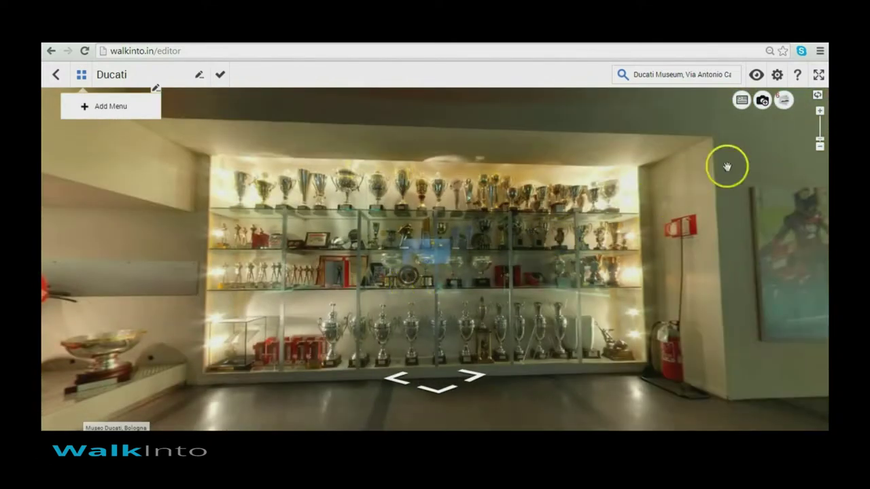
click(763, 102)
- Walk from the trophy cabinet through the left corridor and doorway
click(452, 262)
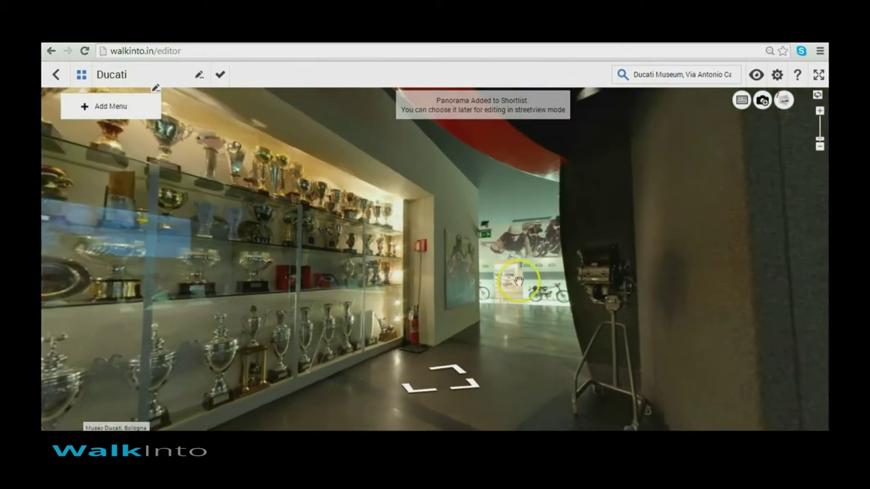
drag(503, 282, 419, 280)
click(442, 375)
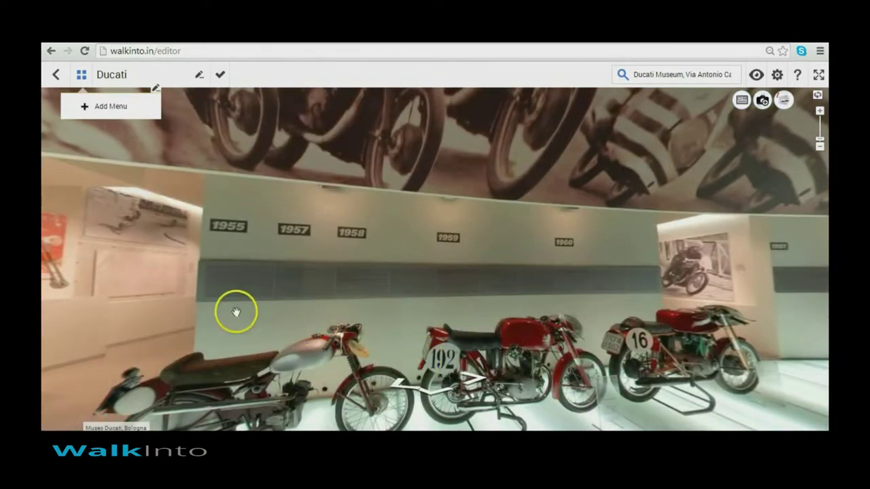
drag(235, 310, 521, 297)
click(230, 299)
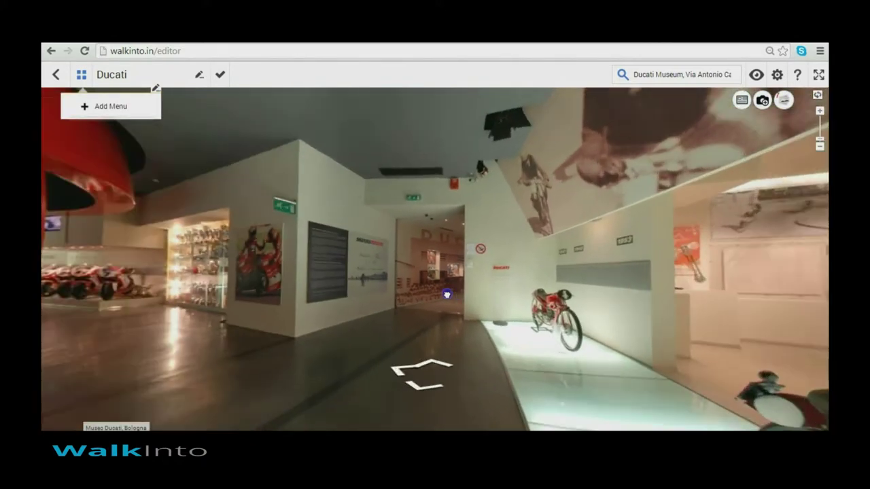
click(447, 354)
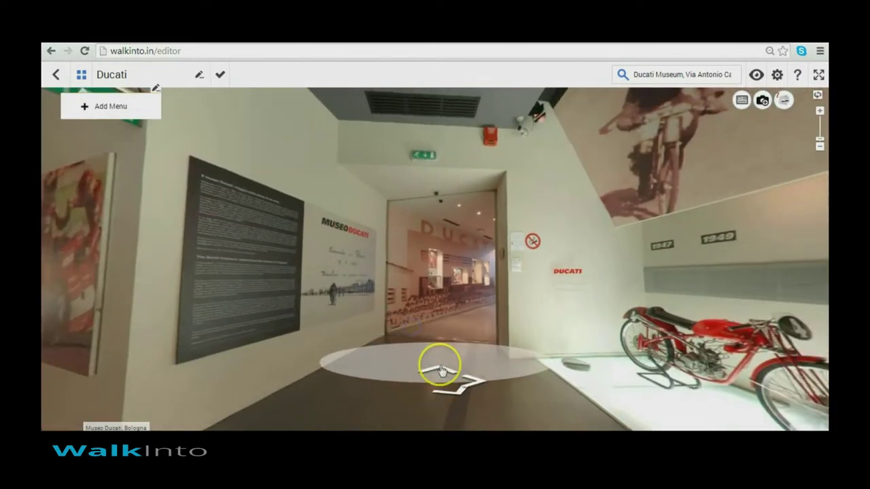
click(440, 370)
- Cross the motorcycle hall, shortlist the jacket-shop store entrance, and add a new tour menu
click(576, 321)
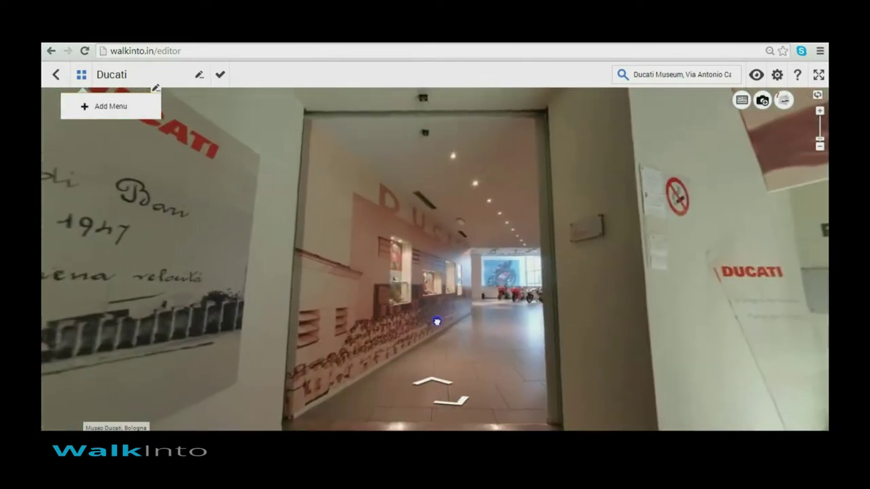
click(443, 384)
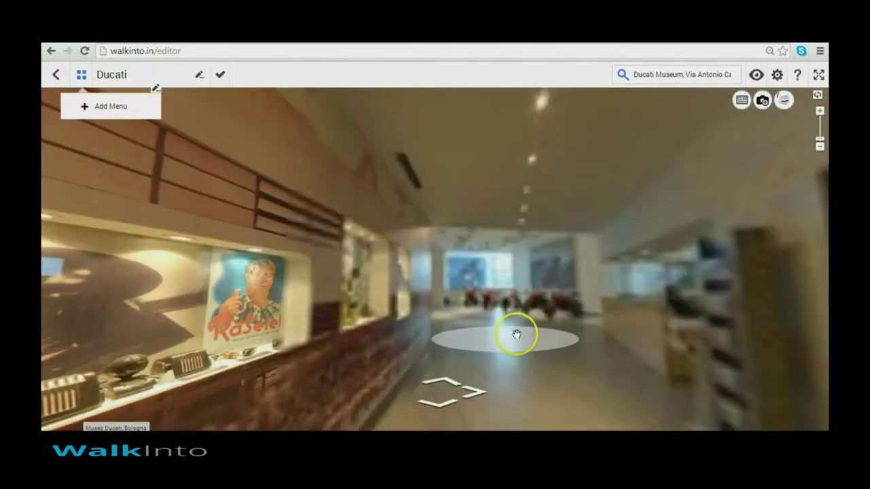
click(514, 334)
click(443, 387)
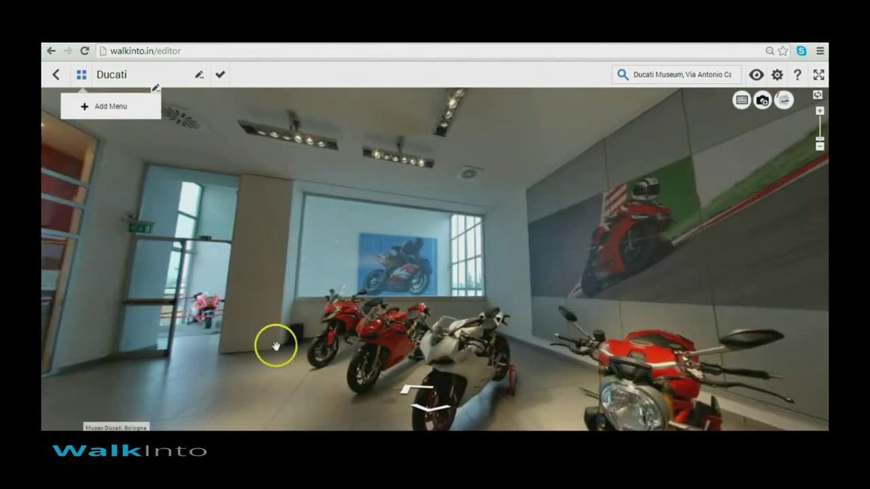
click(440, 322)
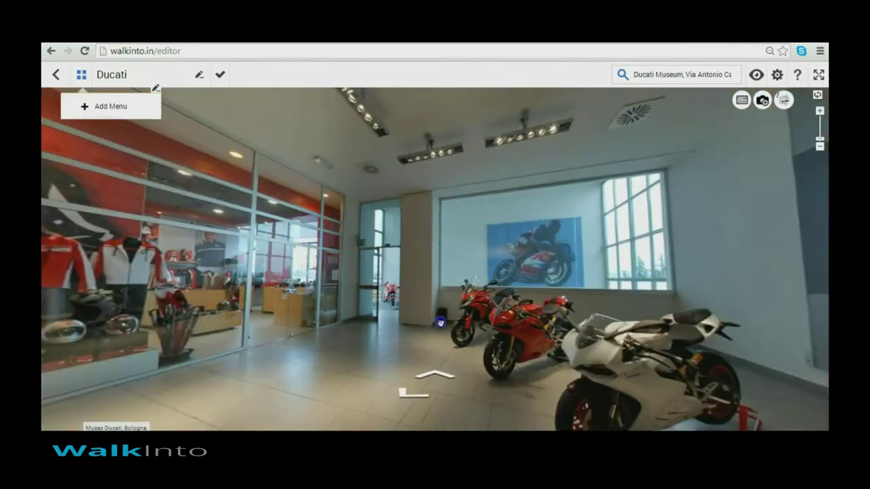
click(455, 374)
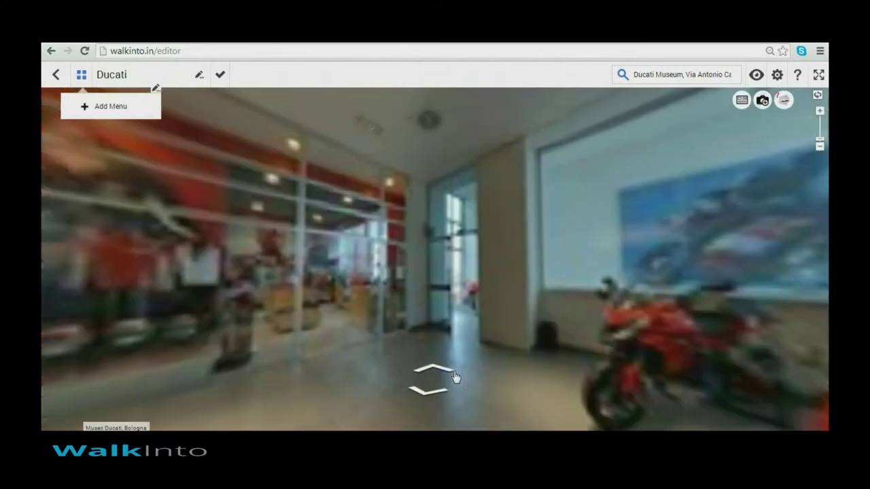
click(383, 335)
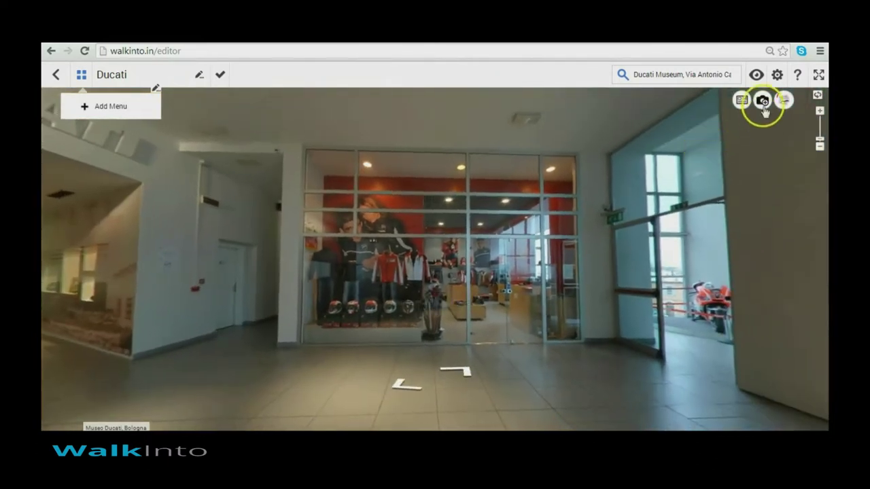
click(763, 106)
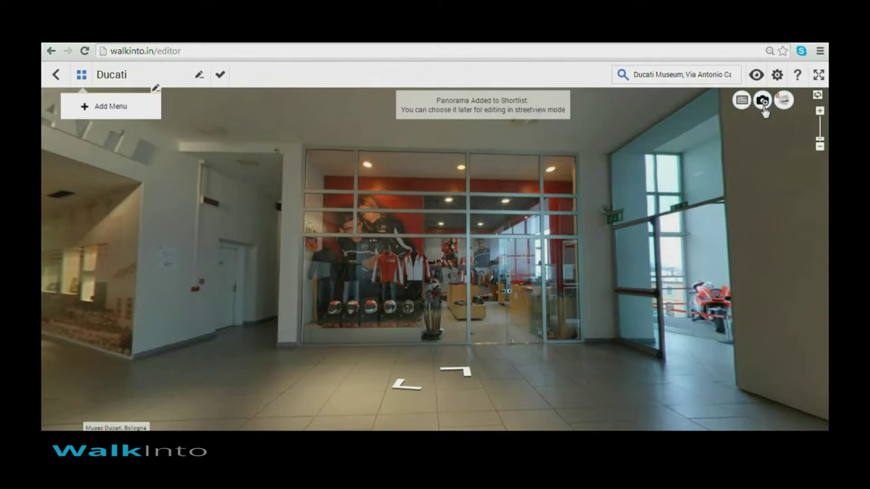
click(245, 192)
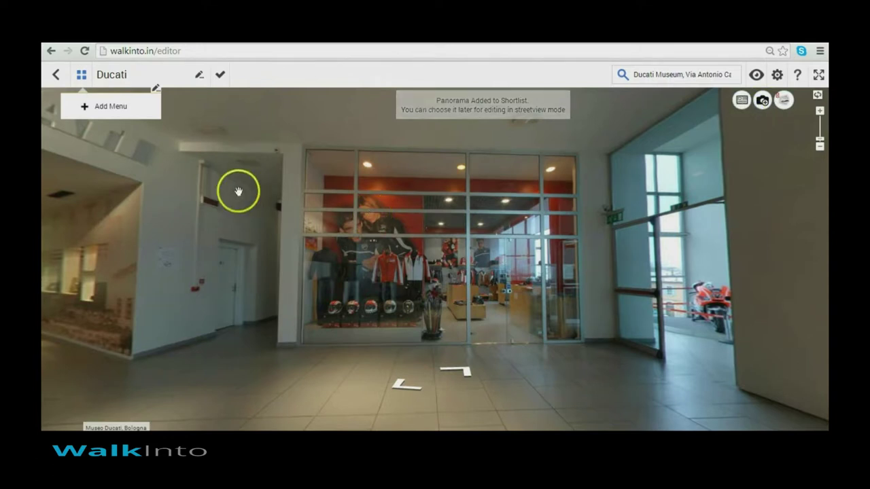
click(101, 108)
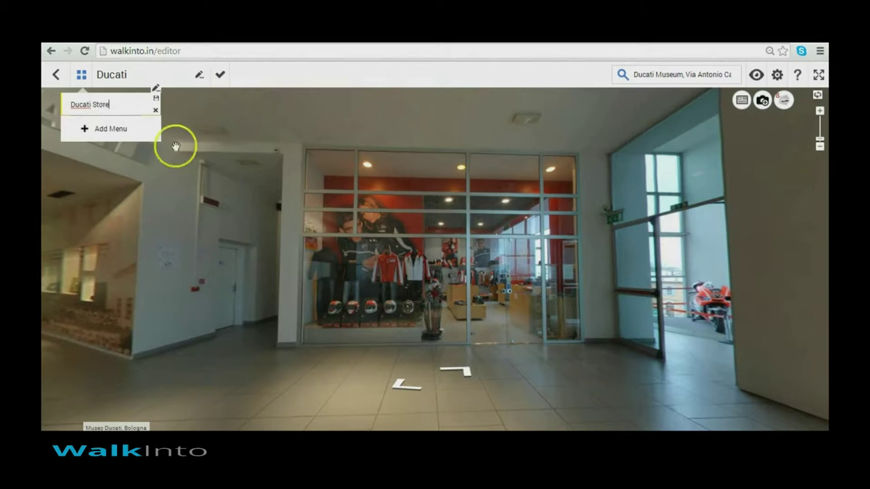
- Save the new menu item as 'Ducati Store' over the shop-front panorama
mouse_move(420, 248)
mouse_down()
mouse_move(428, 260)
mouse_move(432, 253)
mouse_up()
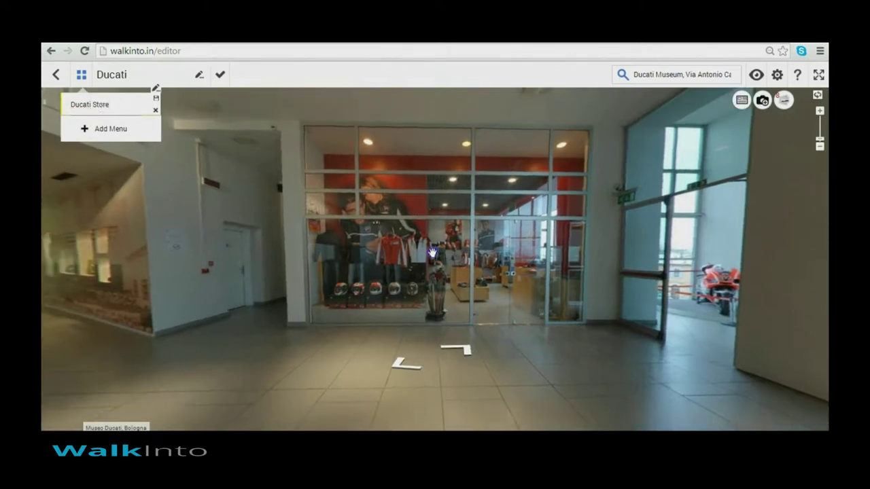
scroll(432, 252, up, 2)
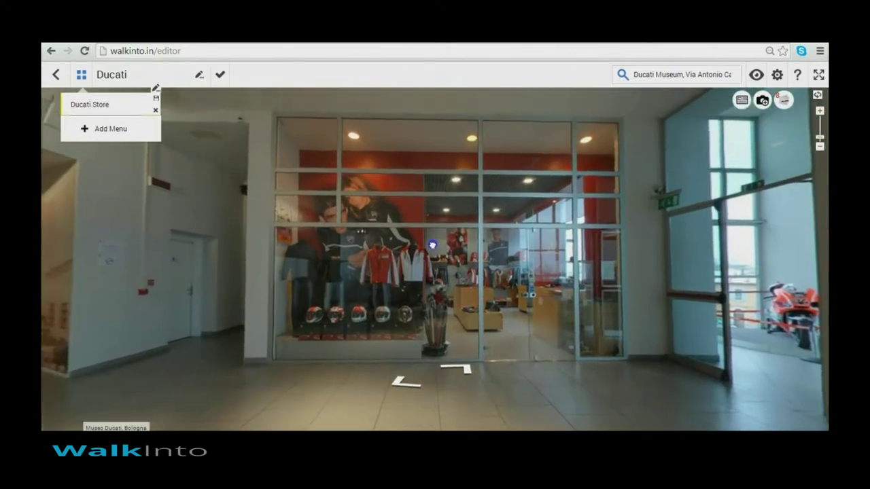
drag(432, 245, 439, 244)
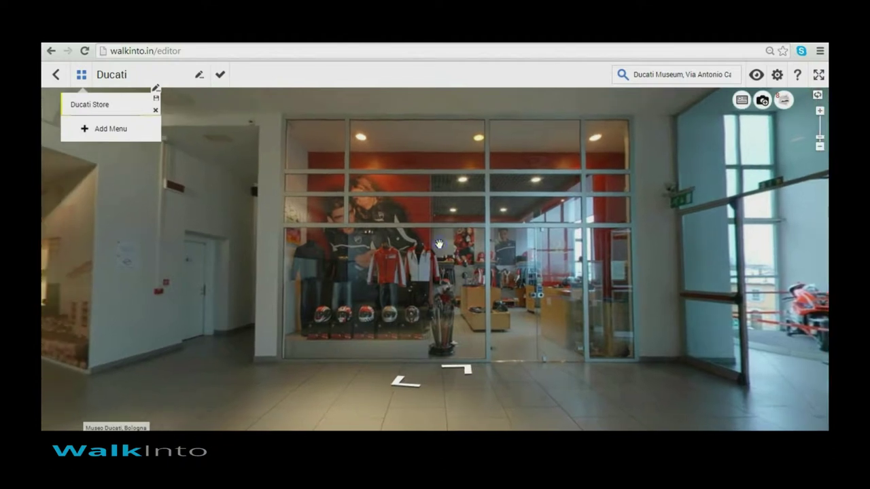
click(155, 97)
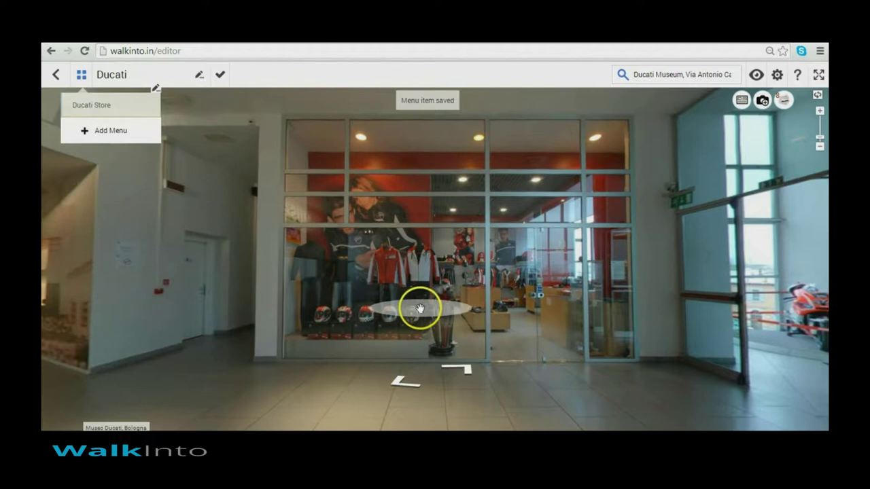
- Add a 'Museum' menu item set to the museum lobby view and save it
click(95, 130)
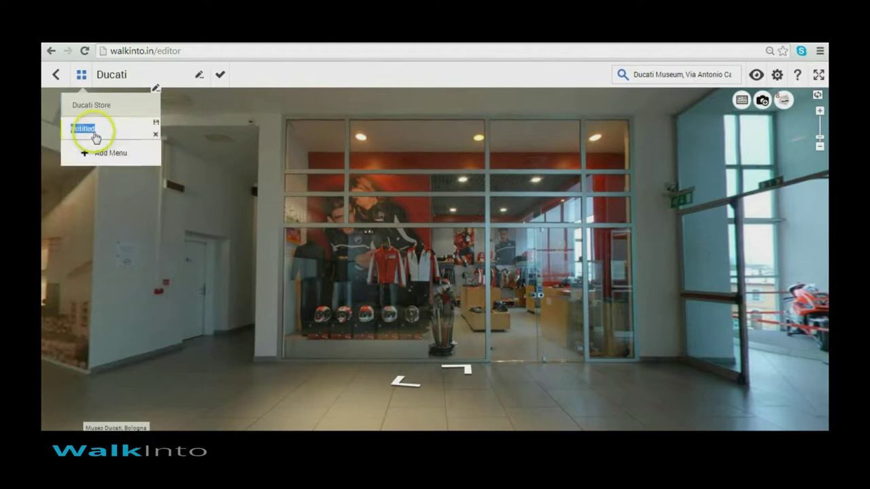
text(Museum)
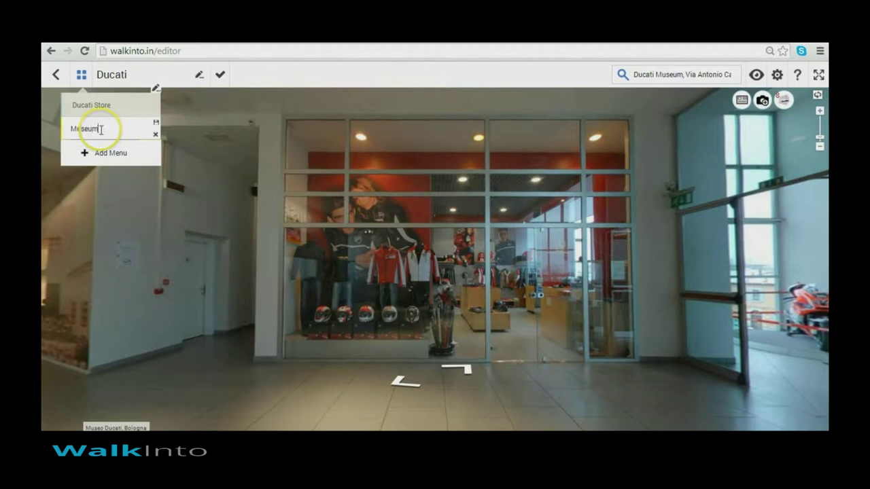
click(235, 206)
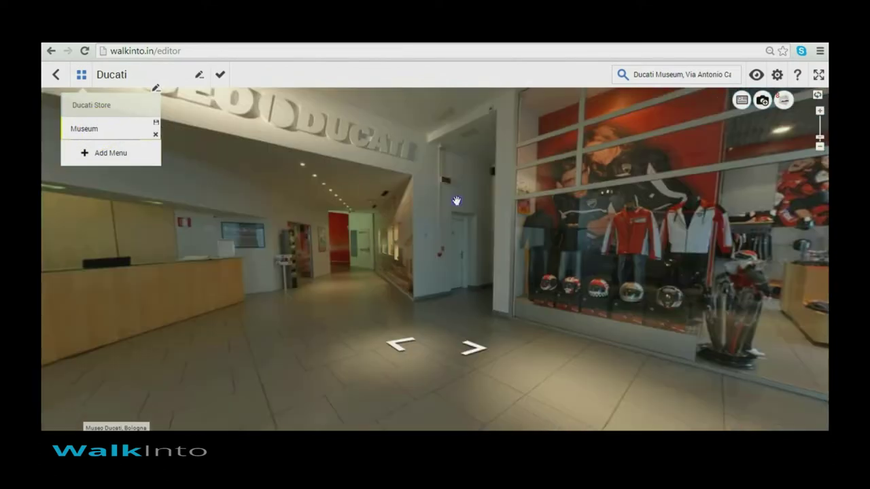
click(232, 237)
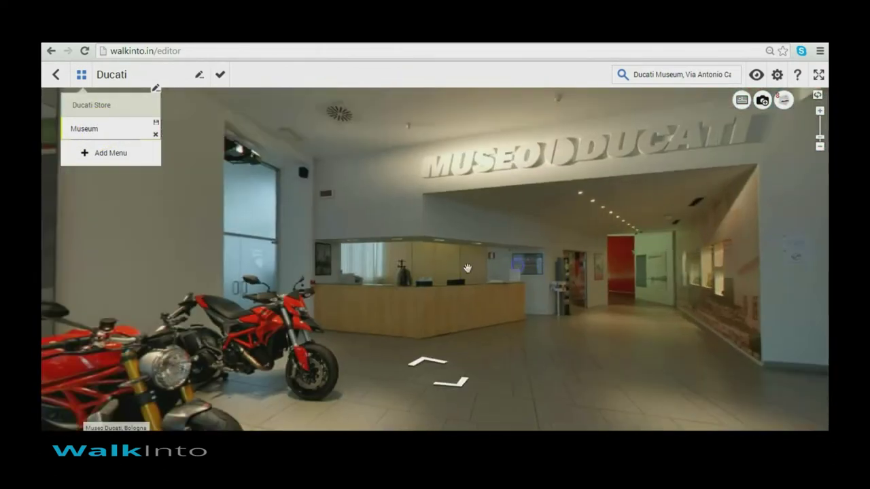
drag(373, 275, 406, 262)
click(446, 346)
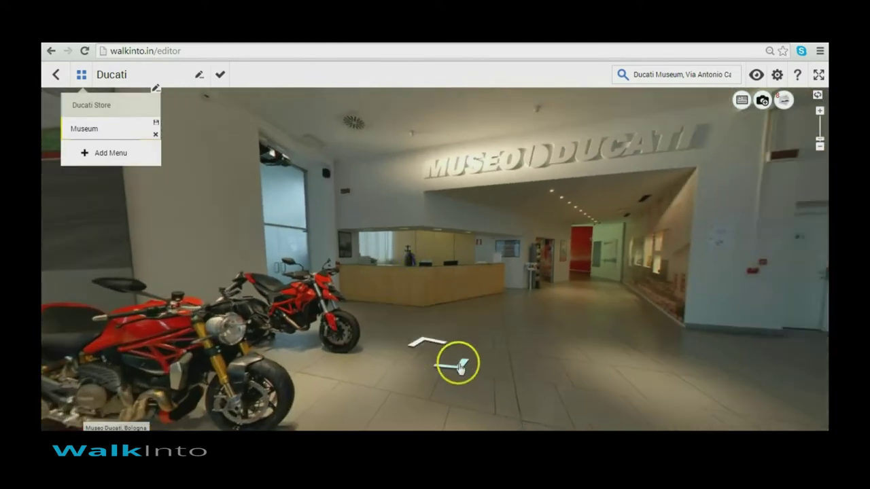
click(451, 281)
drag(493, 281, 485, 283)
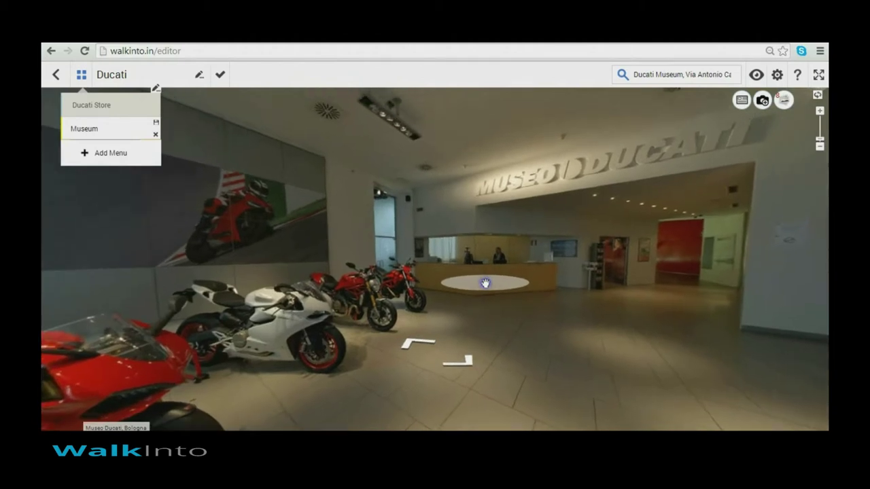
click(155, 123)
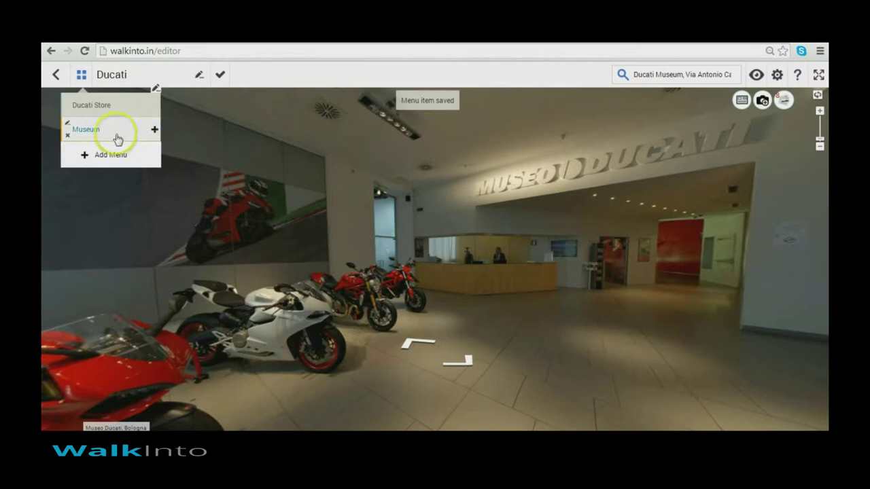
click(109, 158)
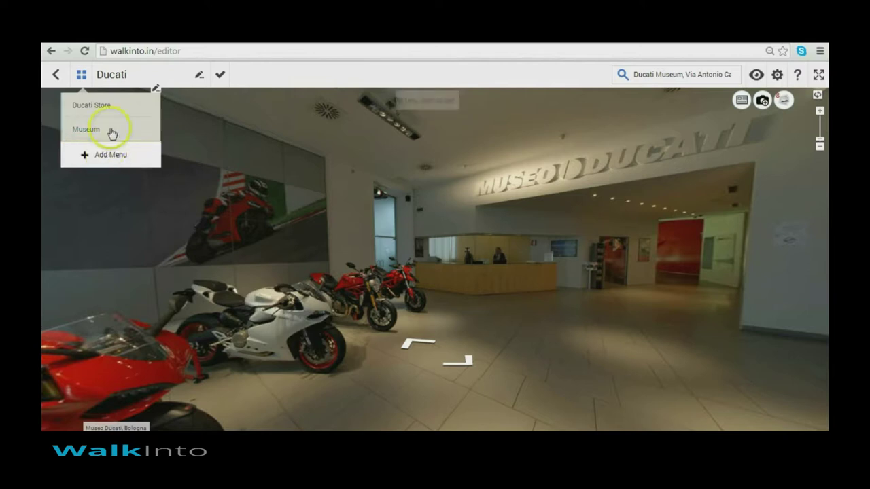
- Add a '1947 - 1960' submenu under Museum linked to the 1947 gallery panorama
click(155, 130)
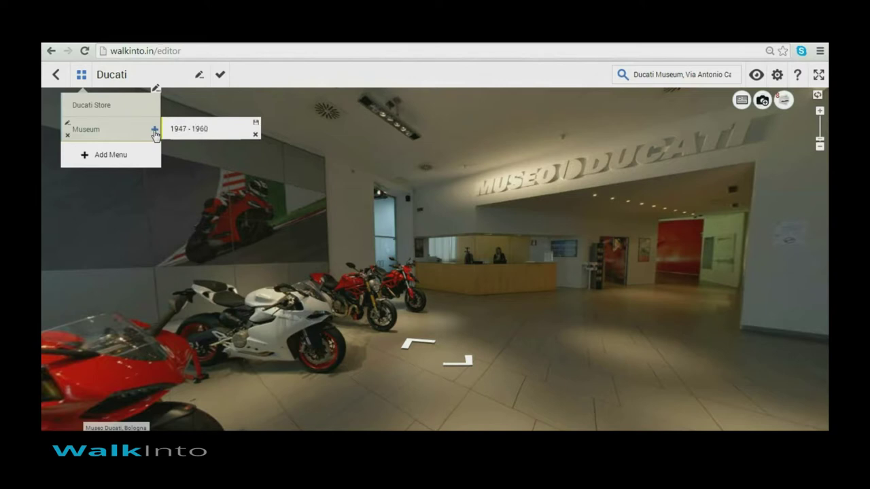
key(Return)
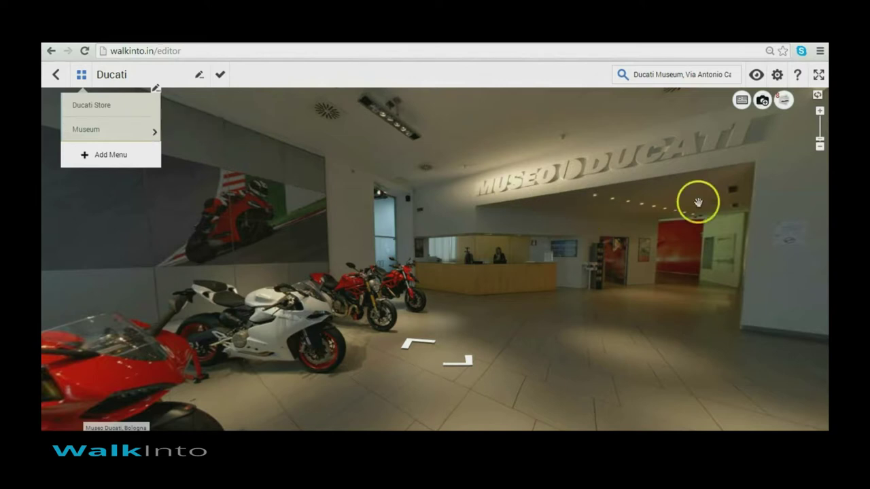
click(785, 100)
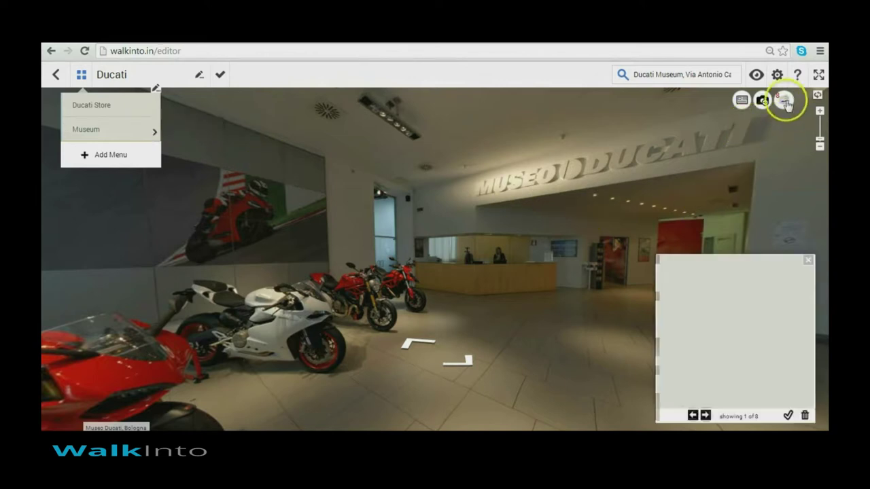
click(693, 416)
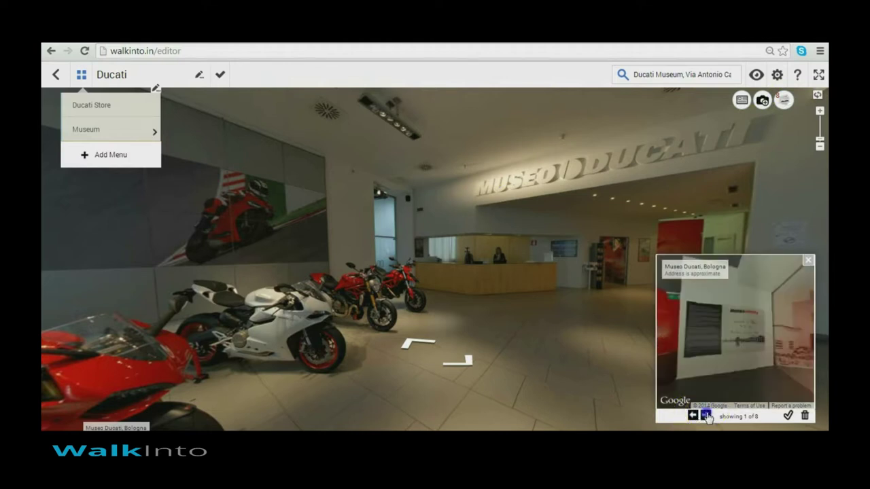
click(706, 416)
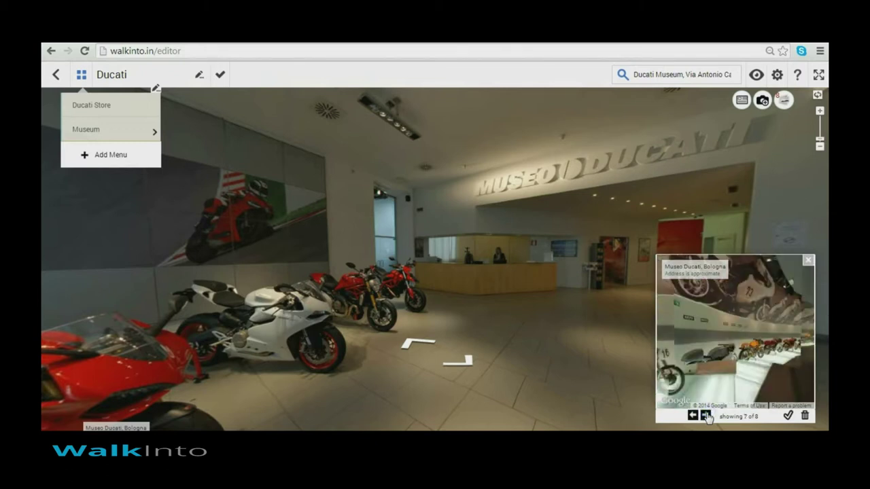
click(706, 416)
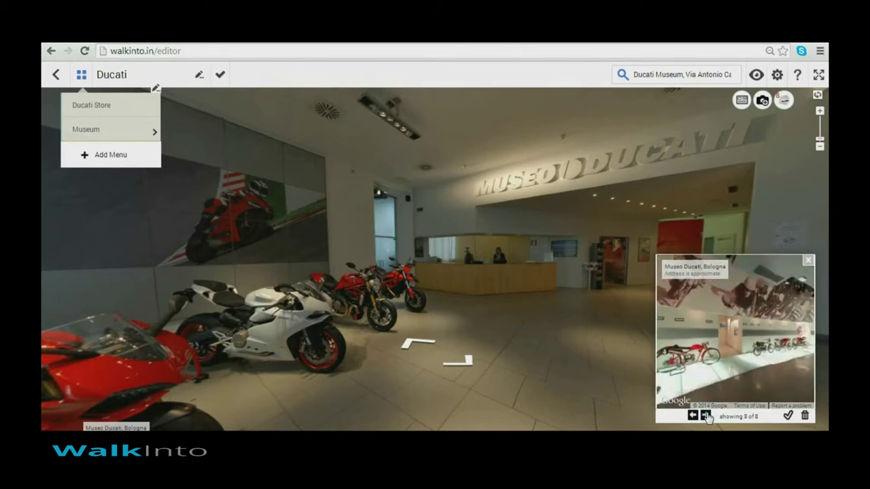
click(787, 416)
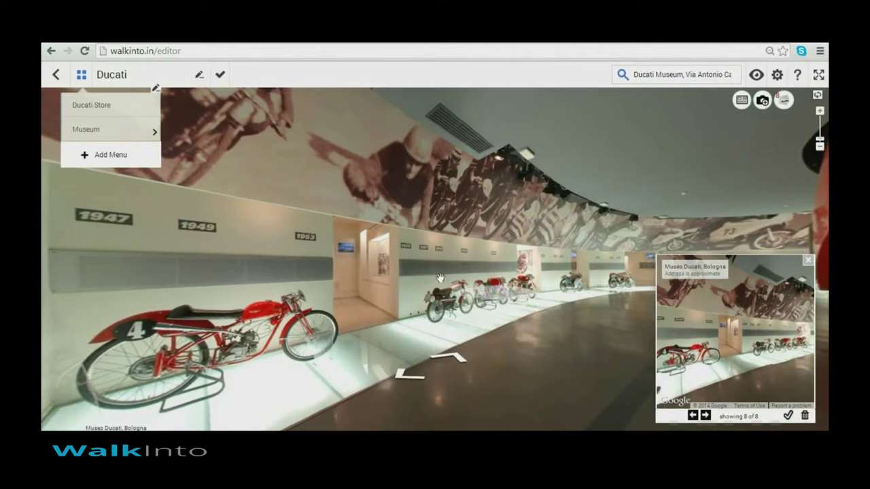
mouse_move(126, 128)
click(256, 124)
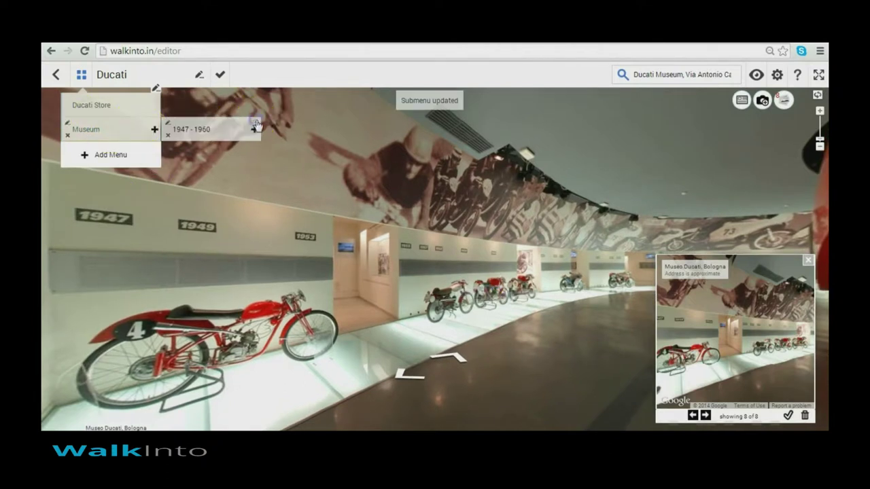
click(155, 129)
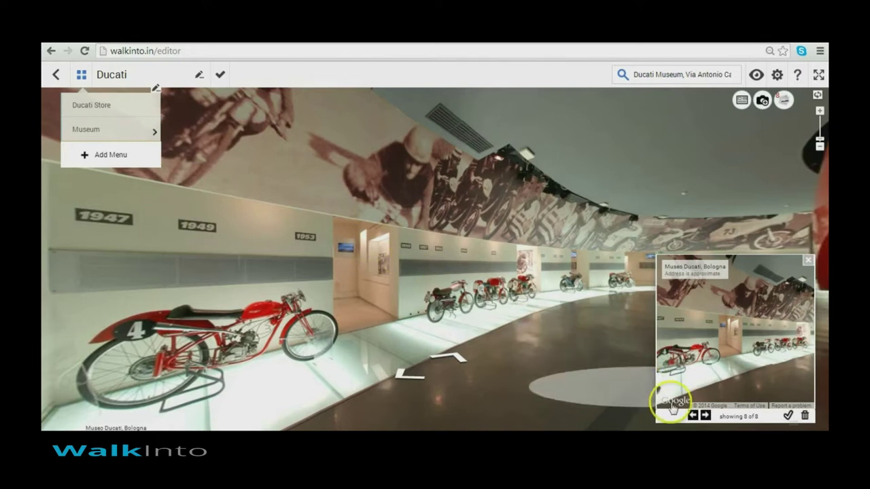
- Load the 1961 gallery panorama and save it to the '1961 - 1969' submenu
click(693, 415)
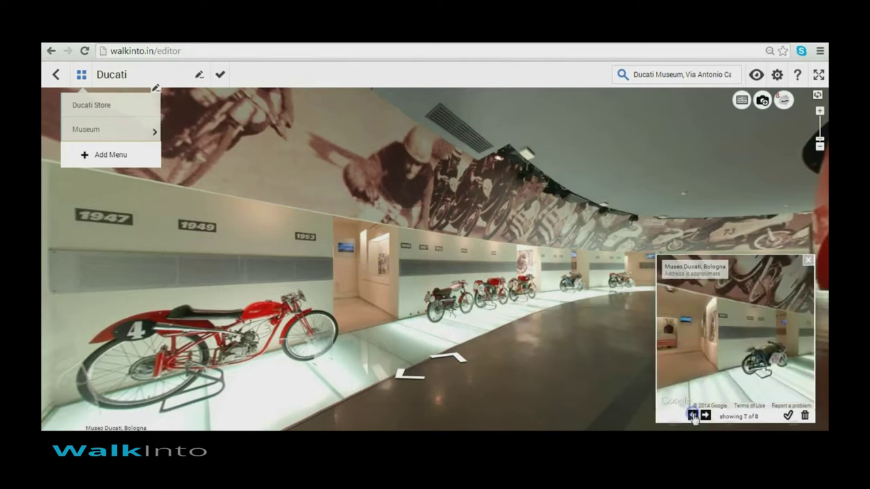
click(788, 415)
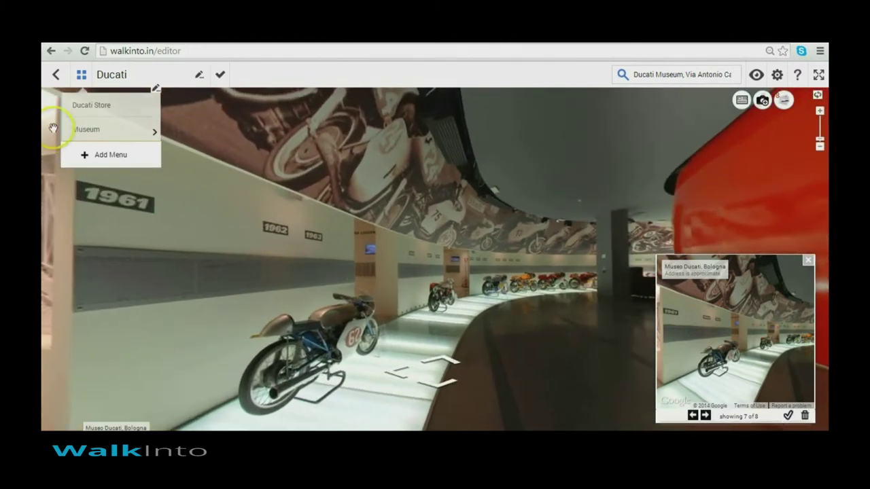
click(153, 131)
click(255, 149)
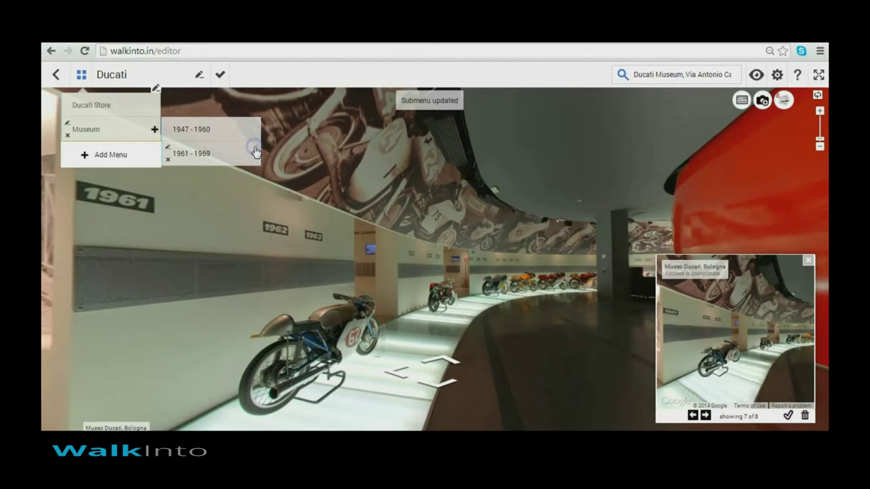
- Add a '1970 - 1979' submenu under Museum showing the 1970s motorcycle gallery
click(154, 129)
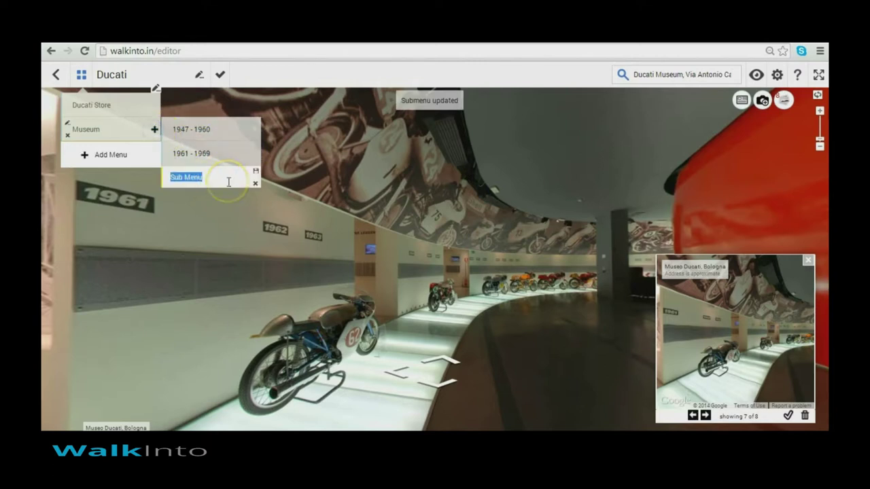
text(19)
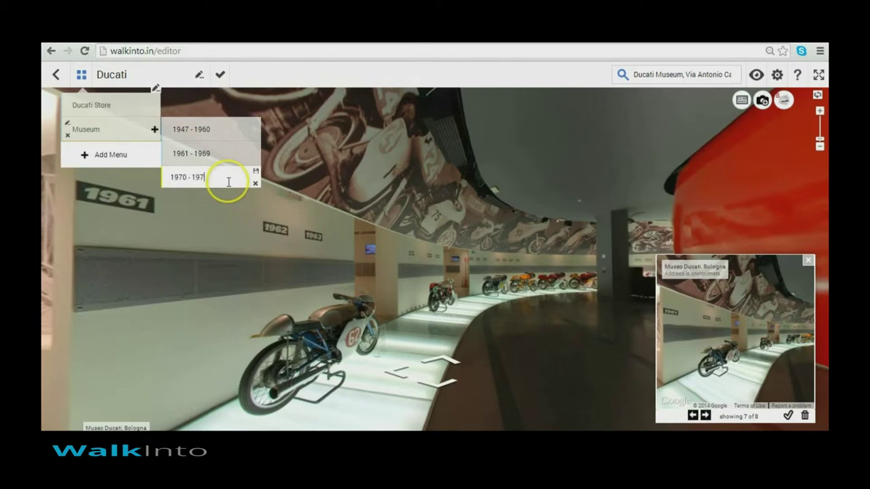
click(694, 416)
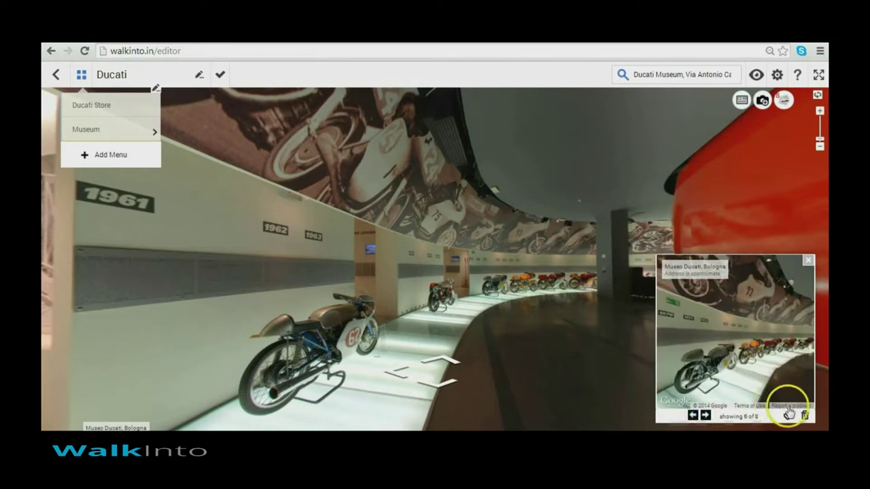
click(787, 415)
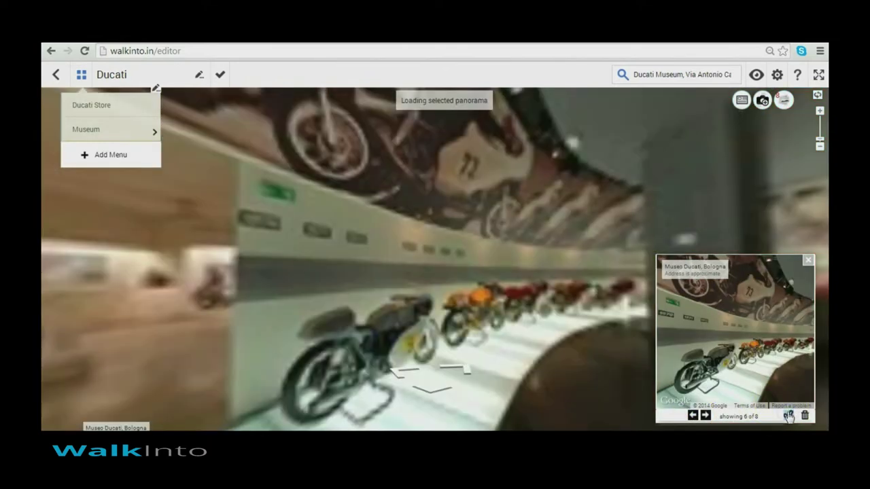
click(544, 303)
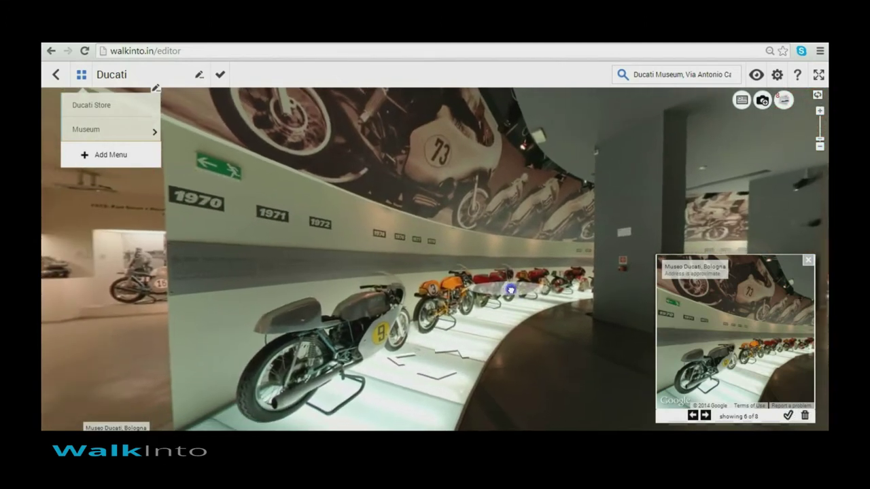
click(147, 136)
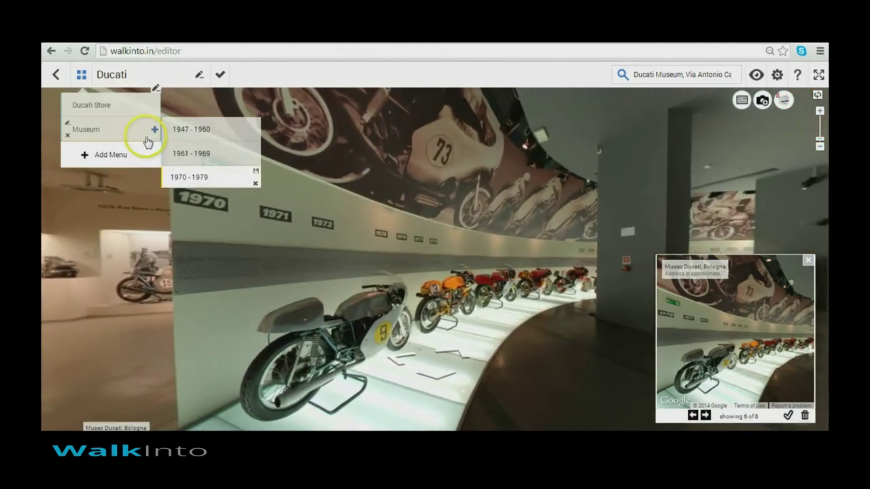
- Save the 1970 - 1979 entry, then add a 1980 - 1989 Museum submenu tied to its panorama
click(255, 172)
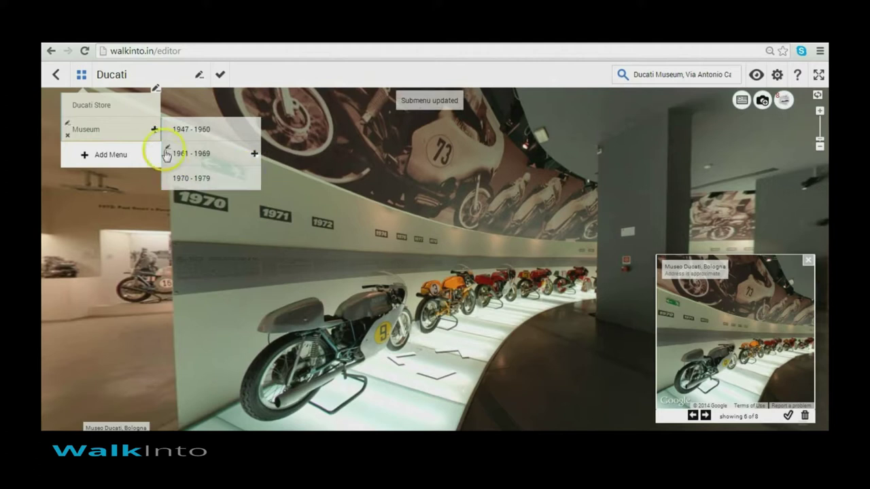
click(154, 129)
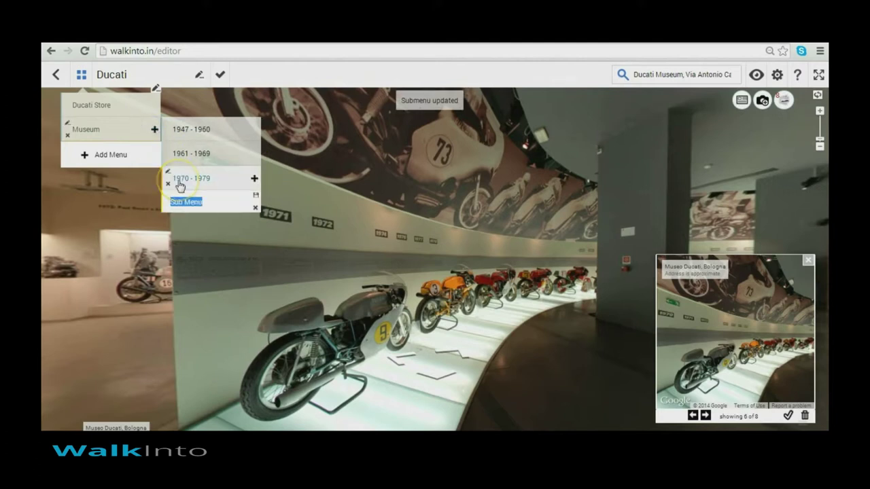
text(1980)
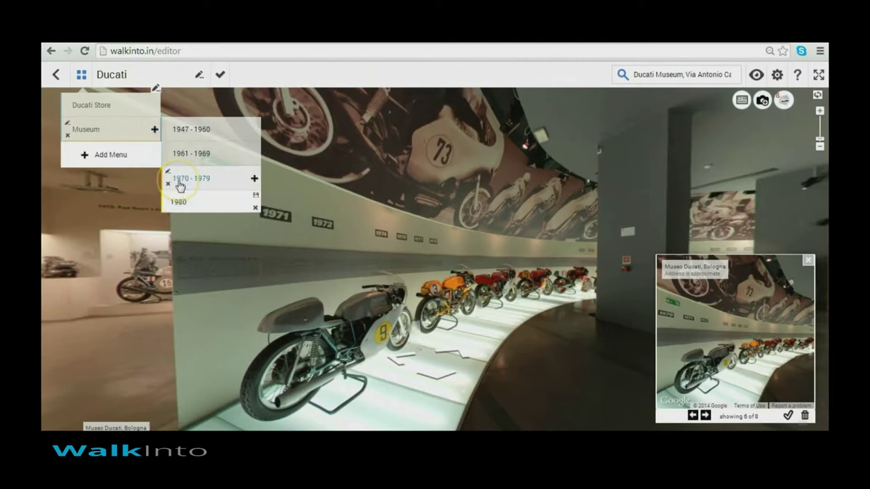
text( - 19)
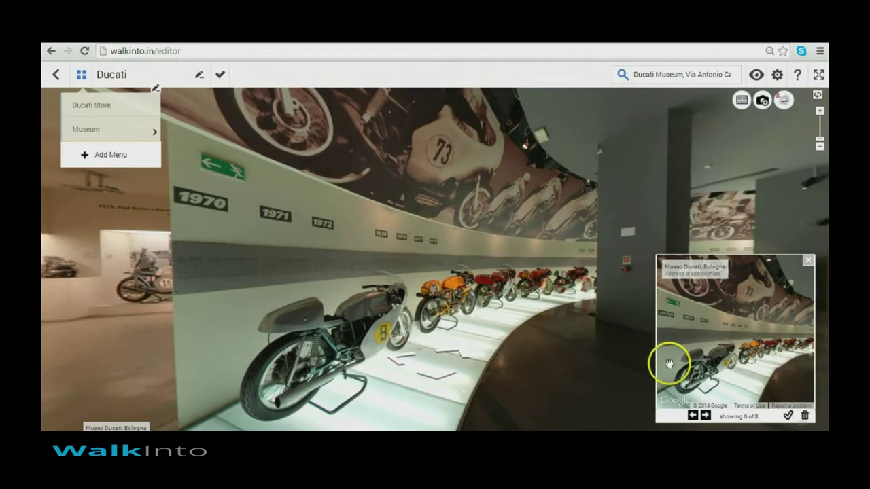
click(692, 416)
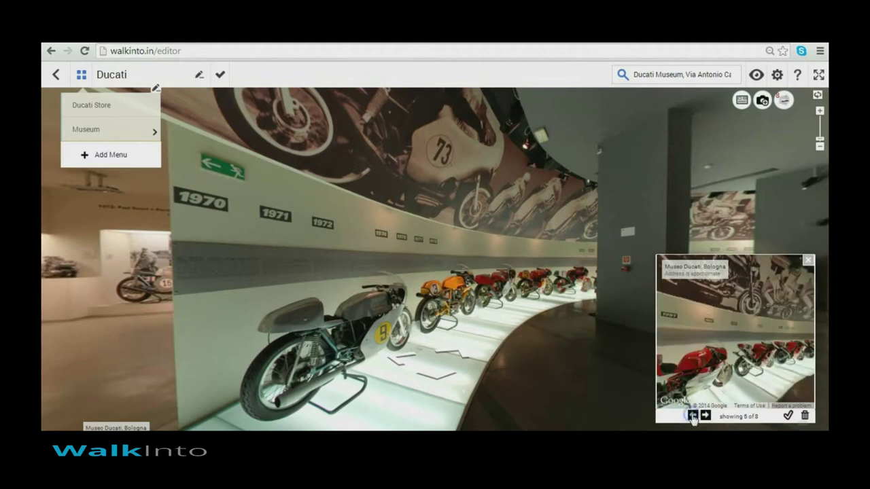
click(787, 415)
click(396, 276)
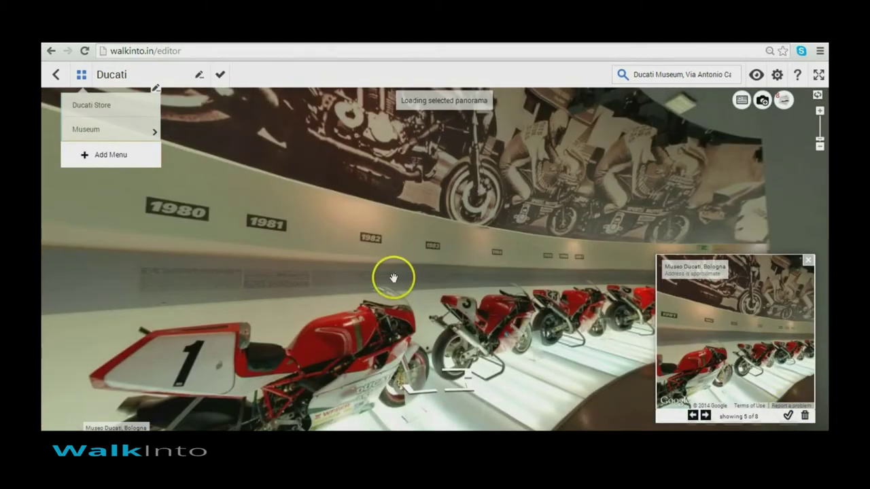
click(515, 276)
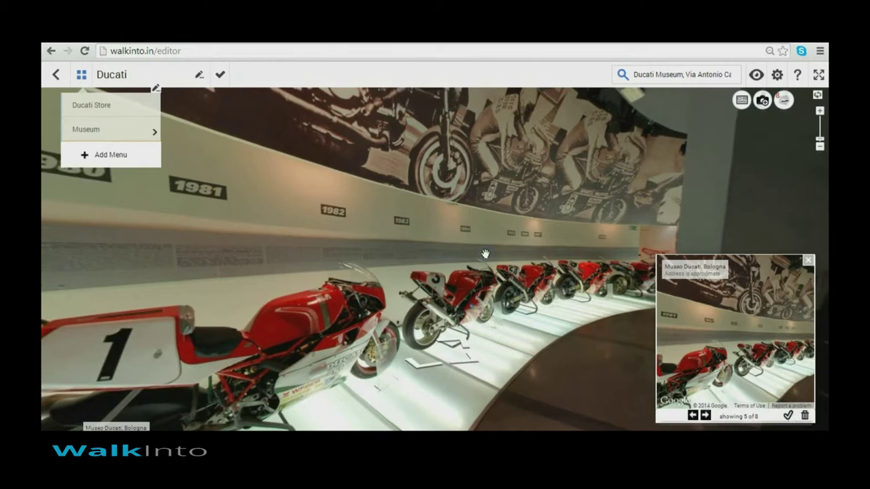
click(429, 259)
click(506, 276)
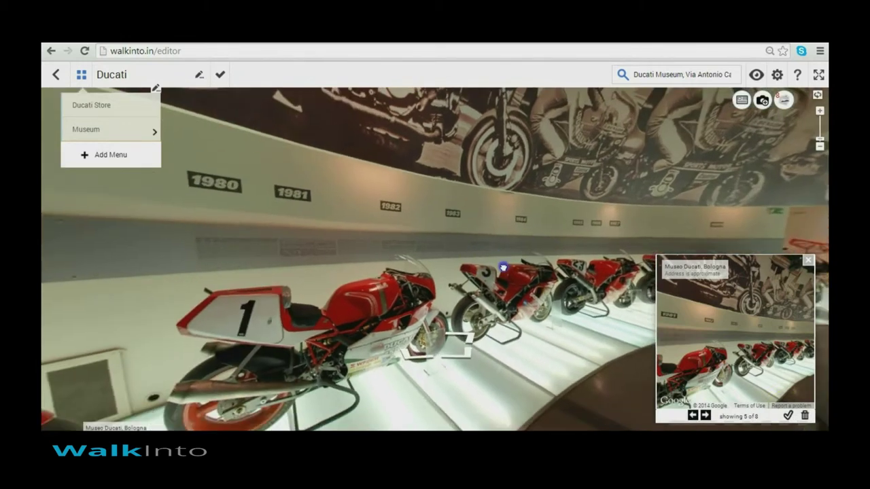
mouse_move(152, 132)
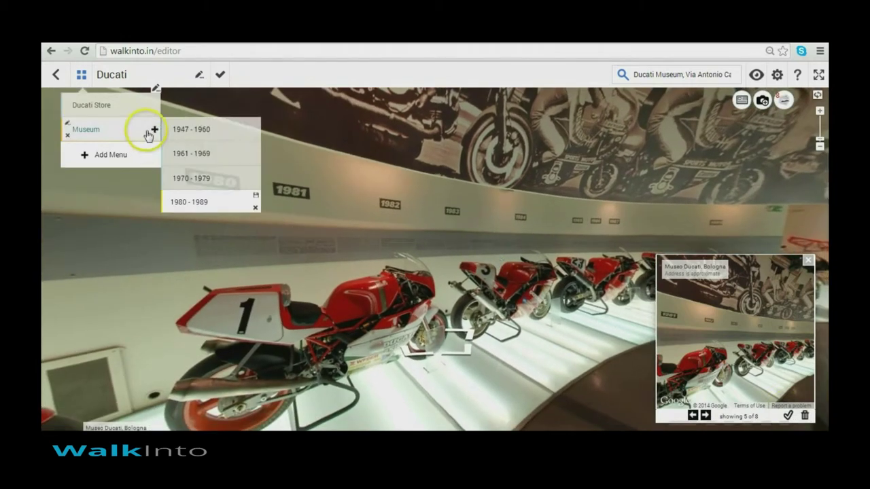
click(255, 195)
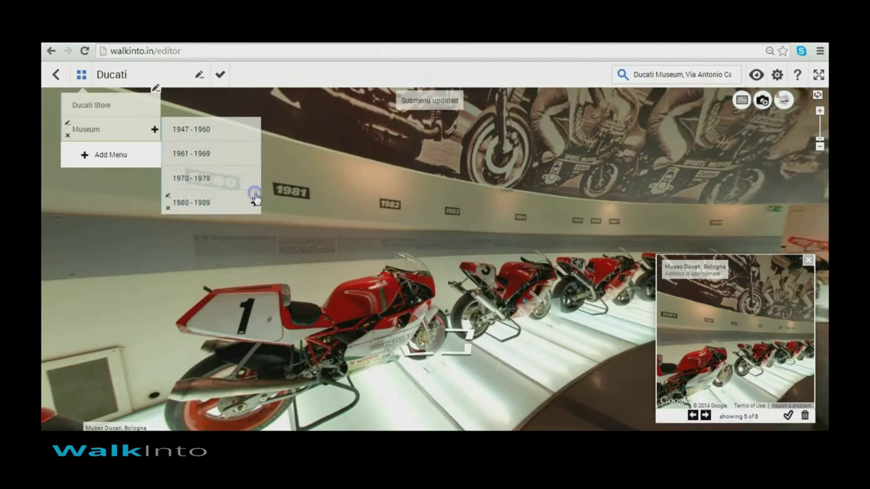
- Add a 1990 - 1999 Museum submenu pointing at the curved bike gallery panorama
click(155, 129)
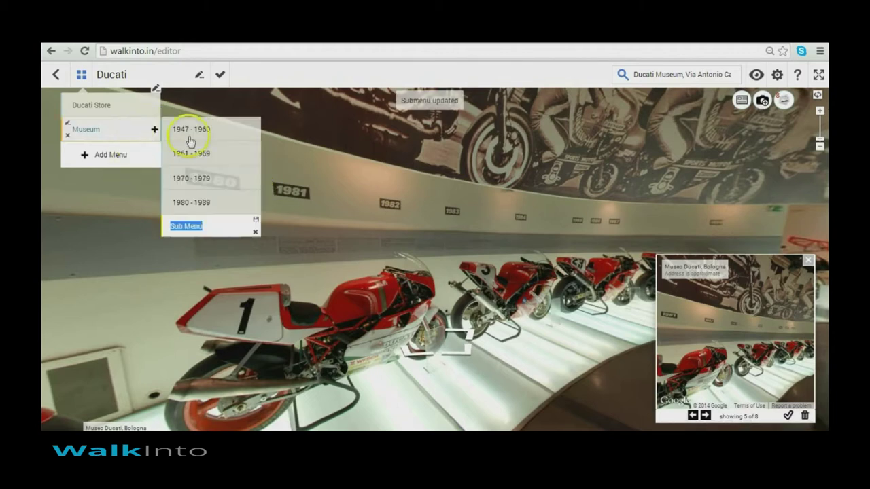
click(209, 223)
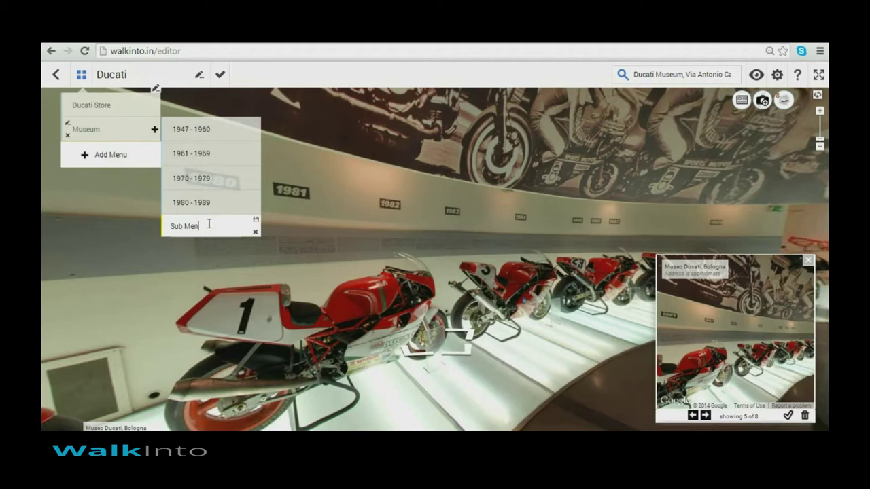
key(BackSpace)
key(BackSpace)
key(BackSpace)
key(BackSpace)
key(BackSpace)
key(BackSpace)
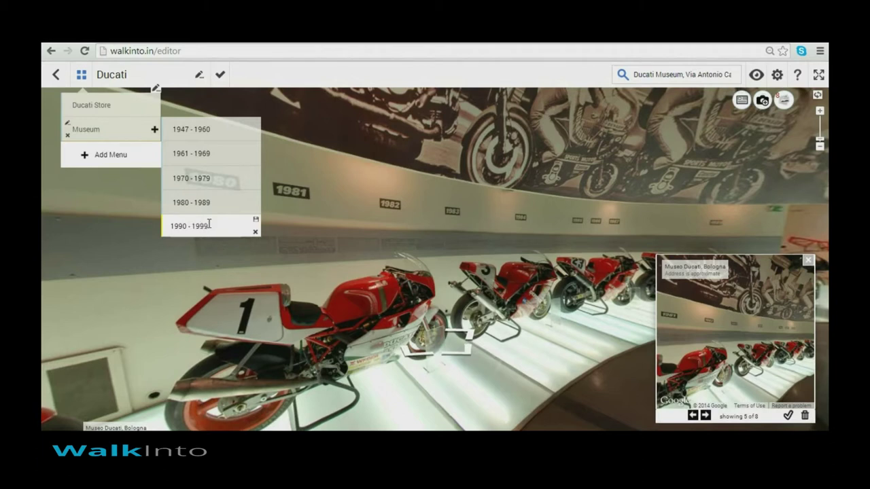
click(209, 225)
click(692, 415)
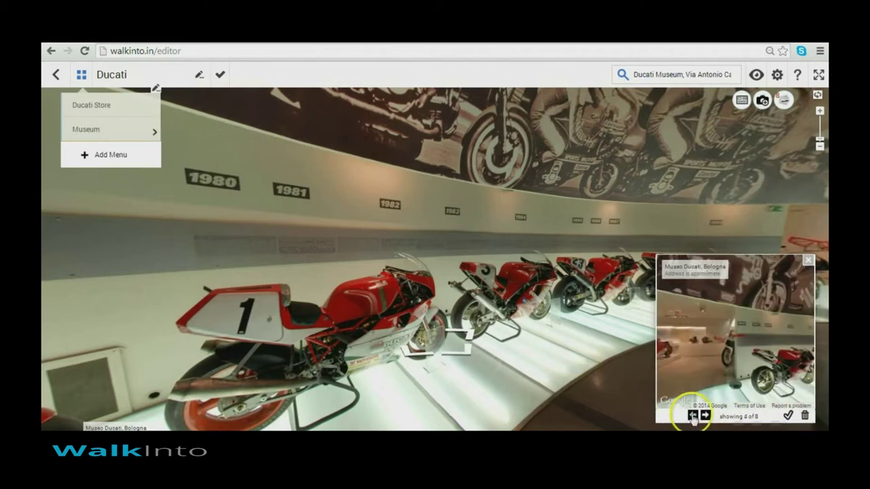
click(788, 416)
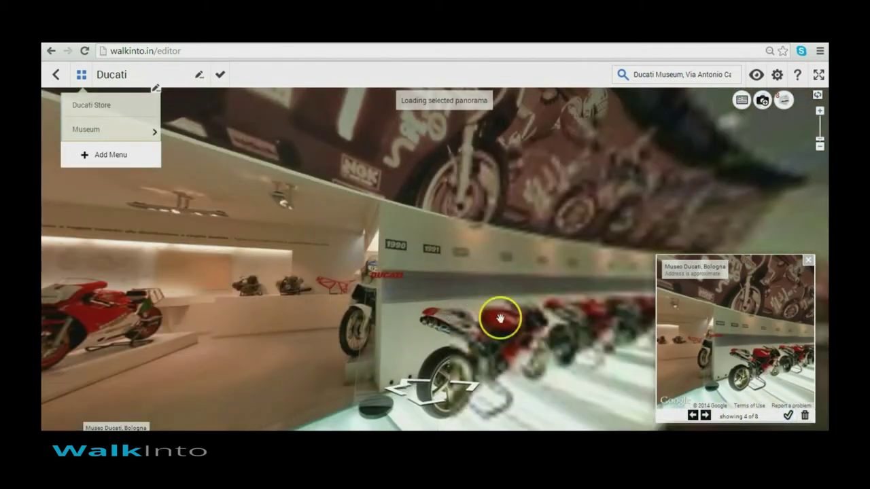
drag(500, 318, 347, 308)
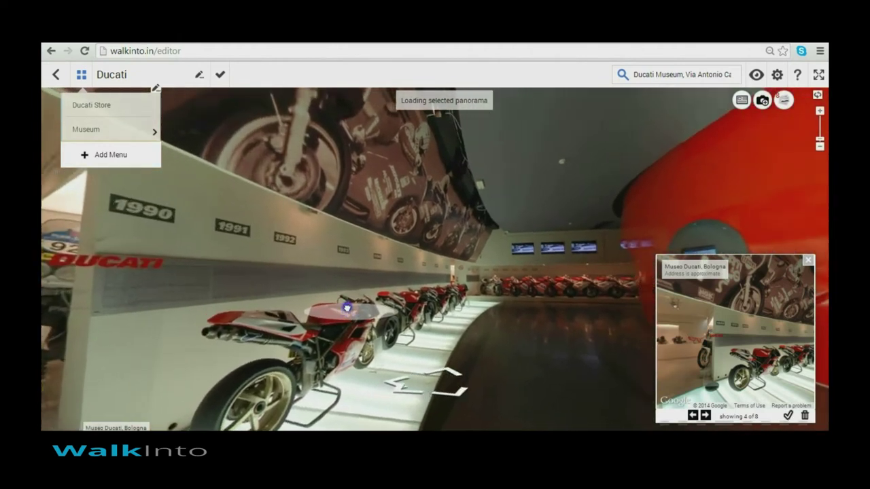
click(261, 242)
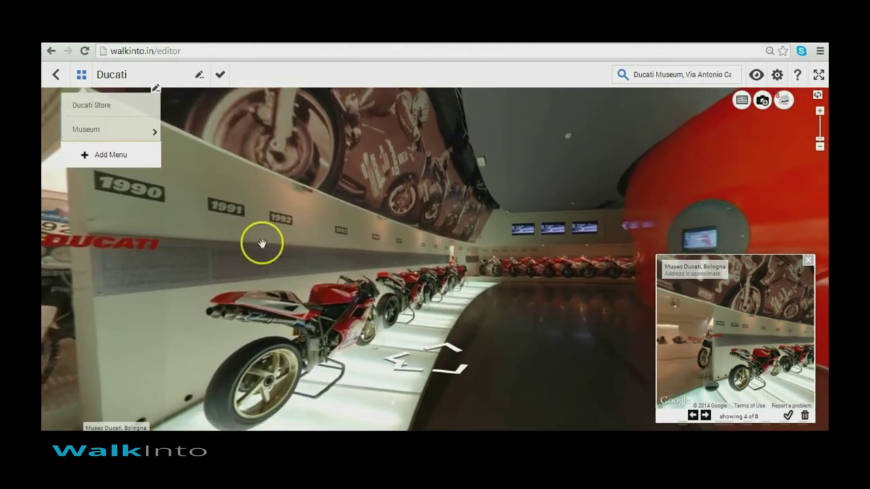
mouse_move(146, 132)
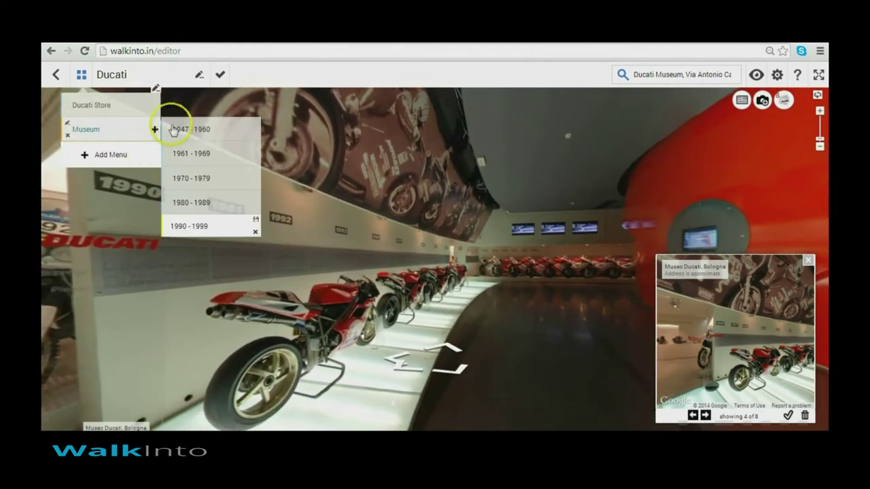
click(255, 222)
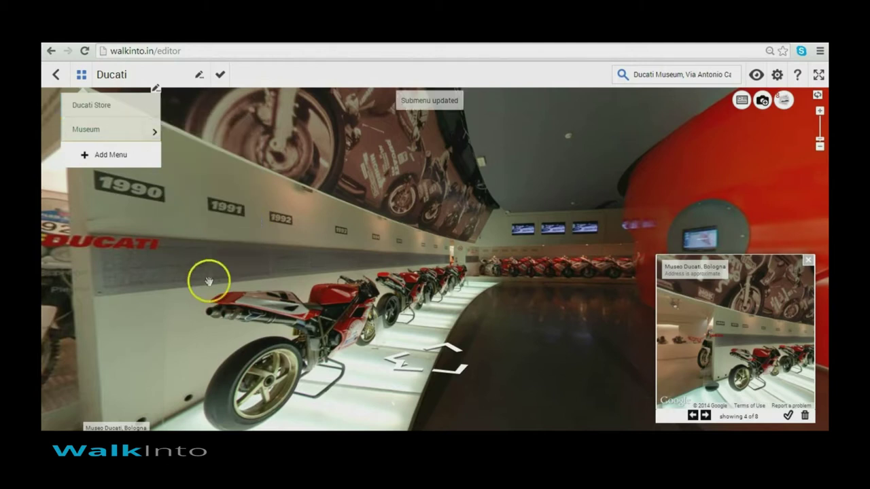
- Add a 2000 - 2007 Museum submenu tied to its own museum panorama
click(155, 129)
click(217, 250)
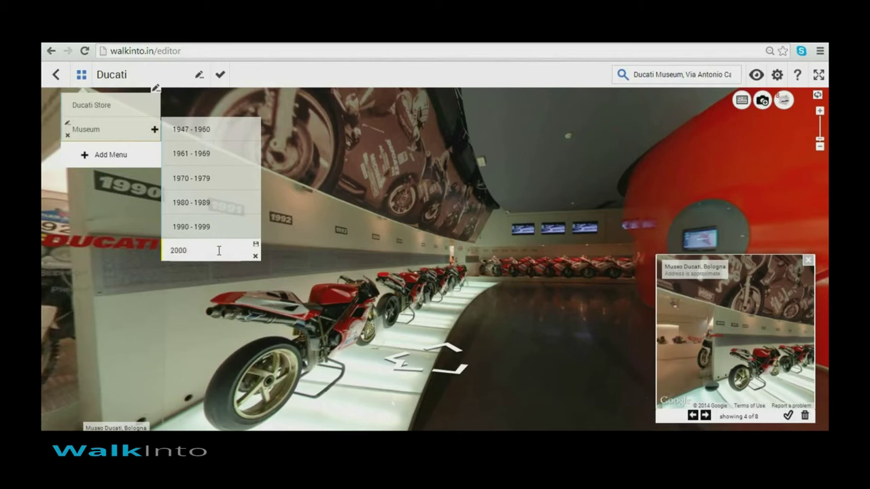
text(2000 - 2)
click(693, 415)
click(693, 415)
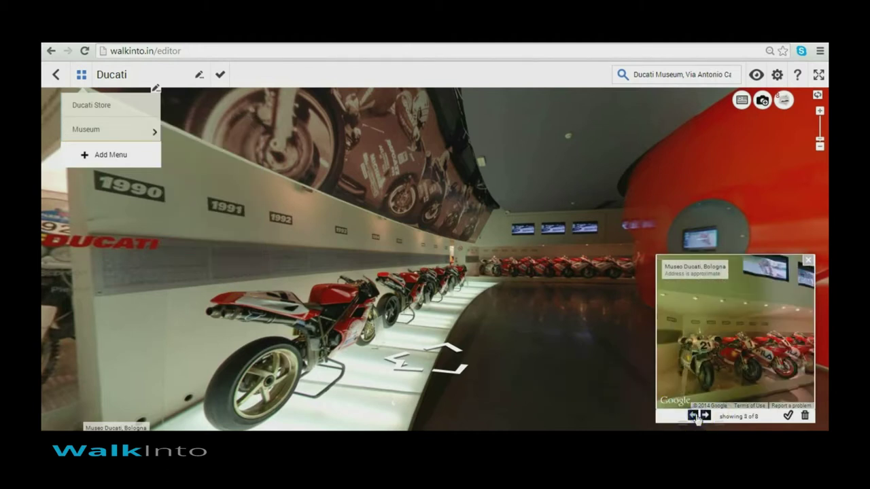
click(788, 415)
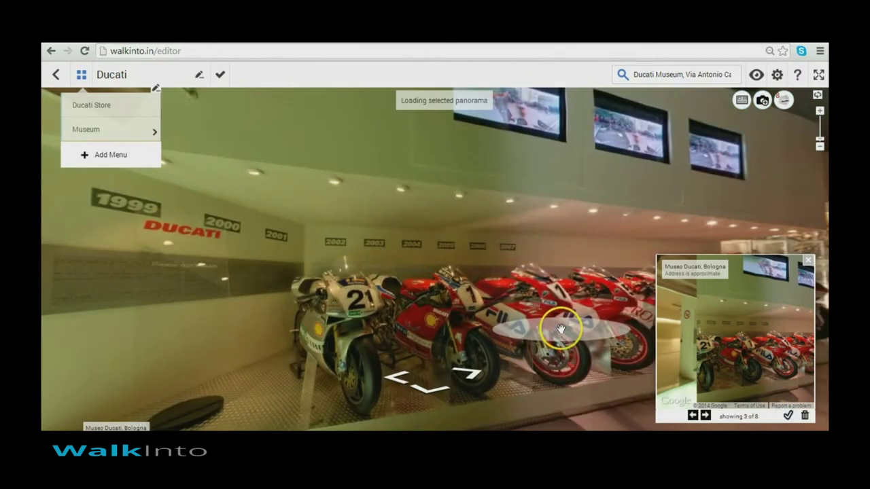
click(561, 329)
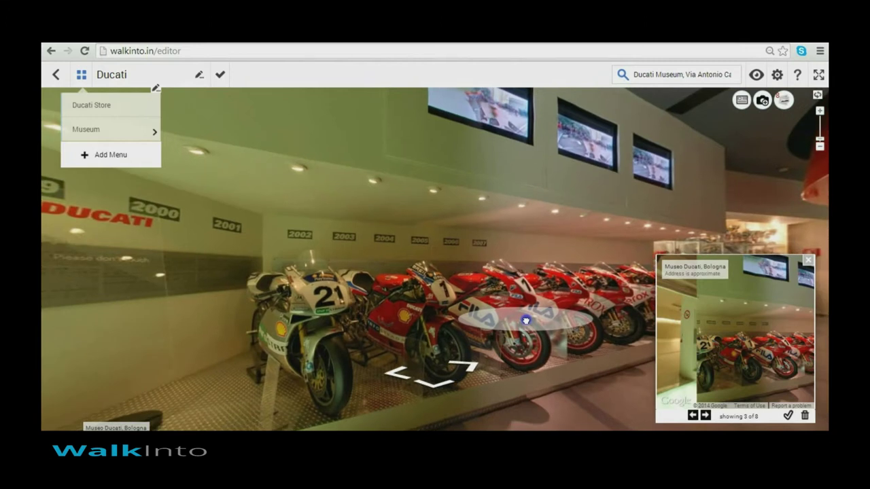
click(144, 131)
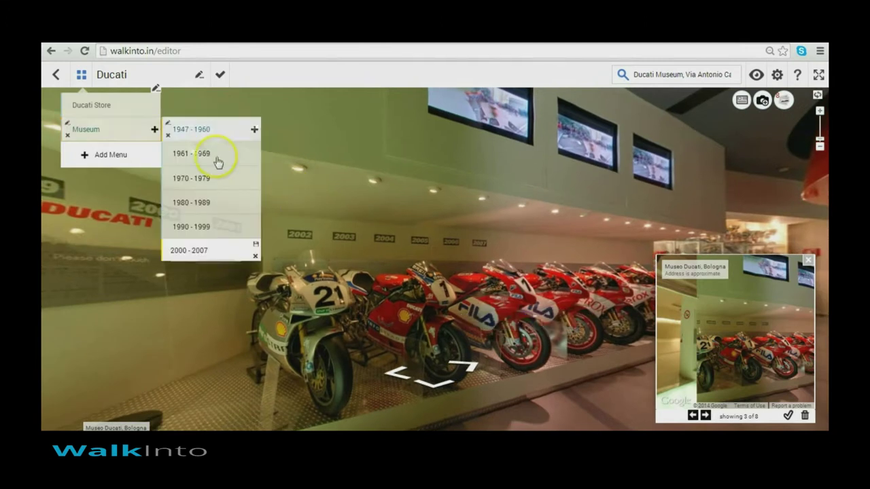
click(256, 246)
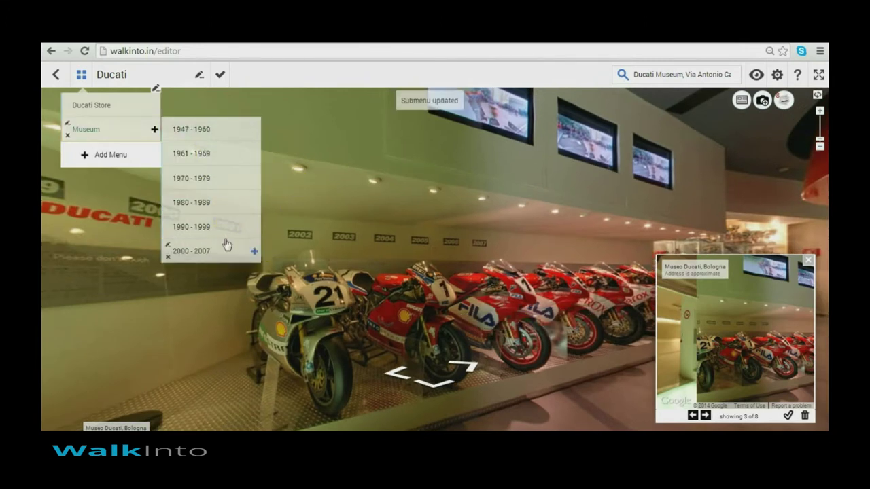
- Add a new top-level menu item for Awards below Museum
click(145, 185)
click(111, 117)
click(111, 120)
click(112, 139)
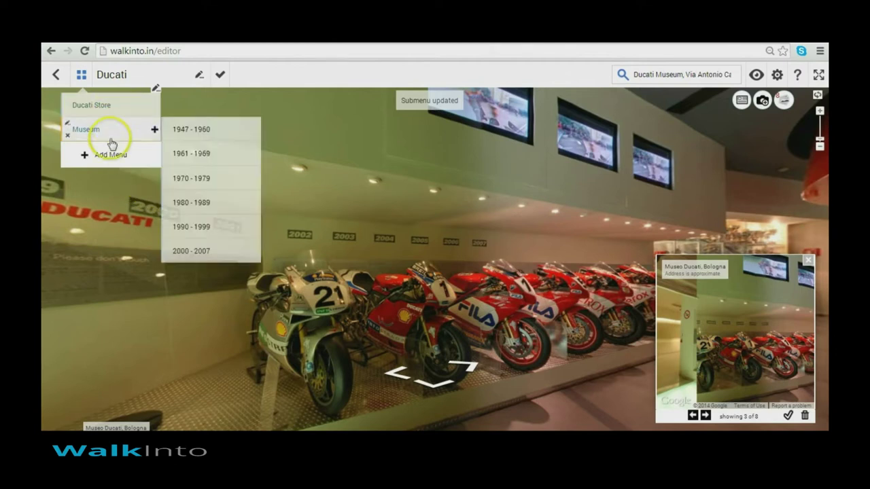
click(107, 155)
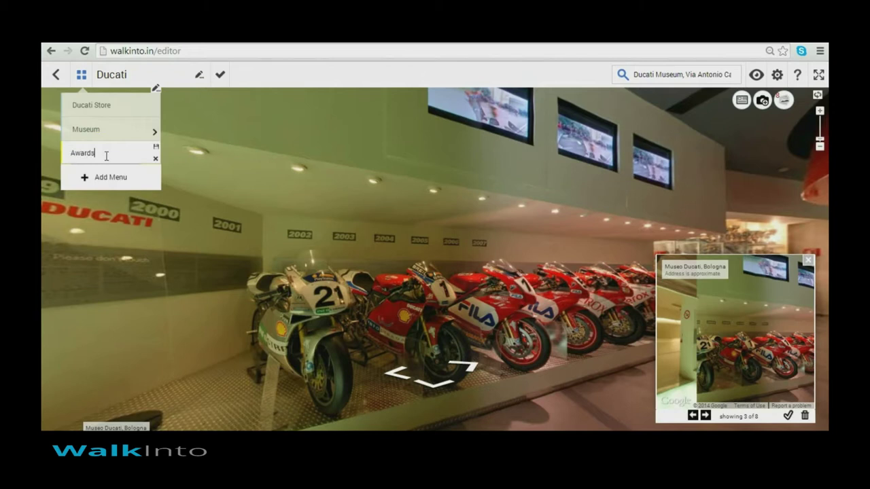
- Link the Awards menu item to the trophy cabinet panorama, then load the Museo Ducati lobby
drag(514, 259, 469, 262)
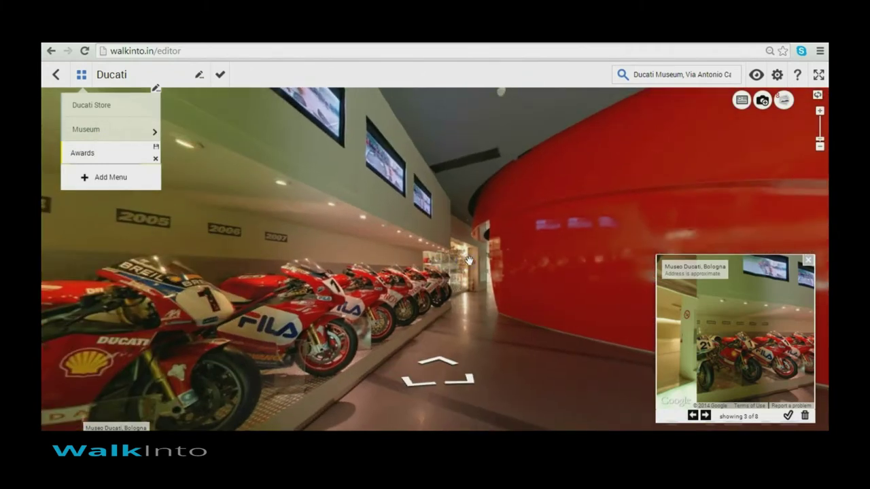
click(691, 415)
click(787, 415)
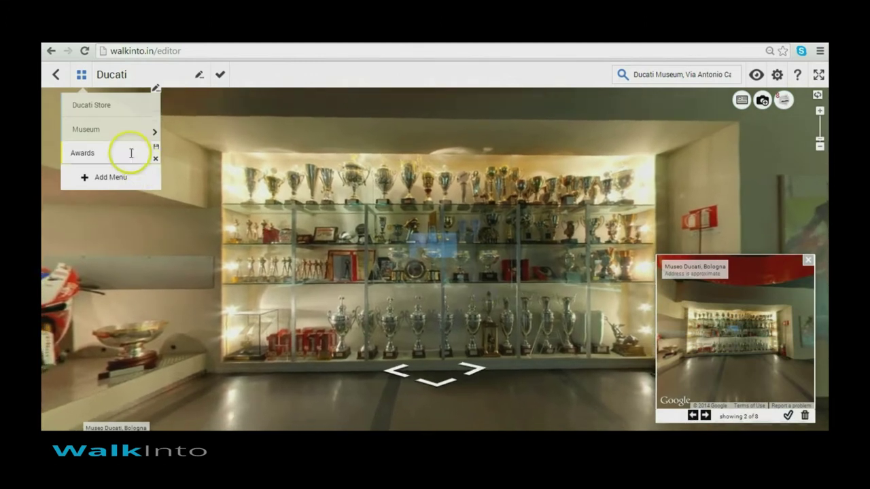
click(155, 148)
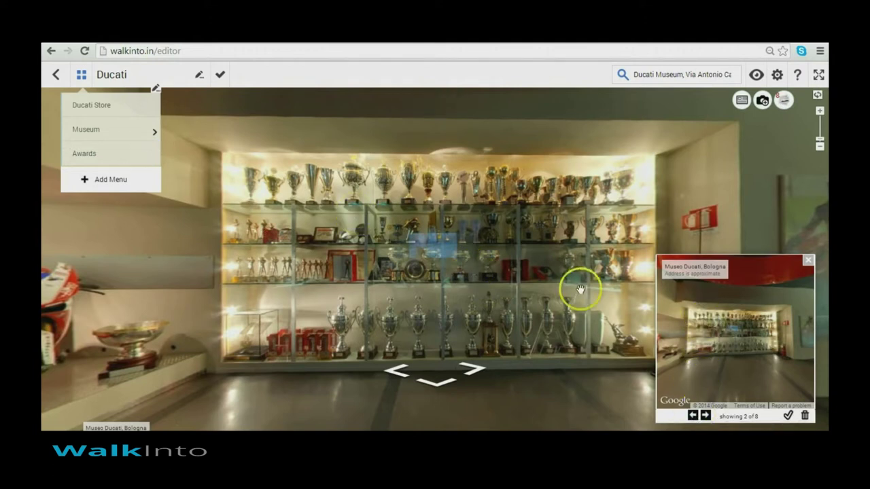
click(691, 415)
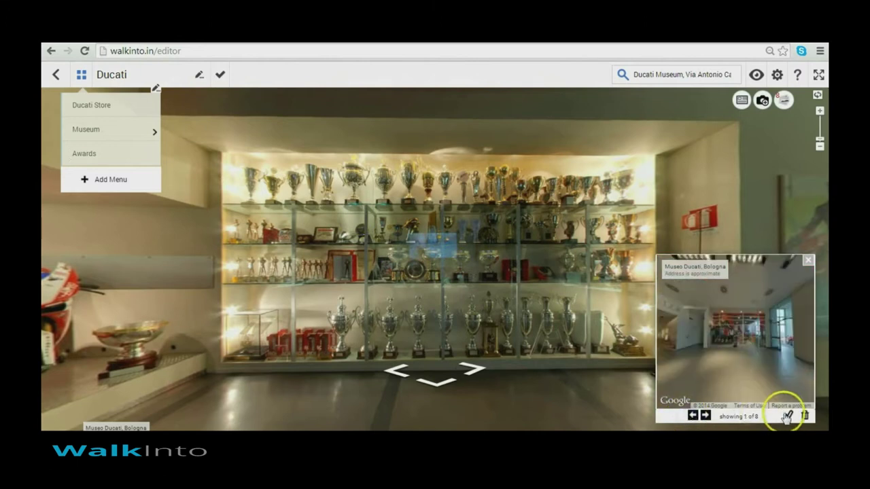
click(790, 416)
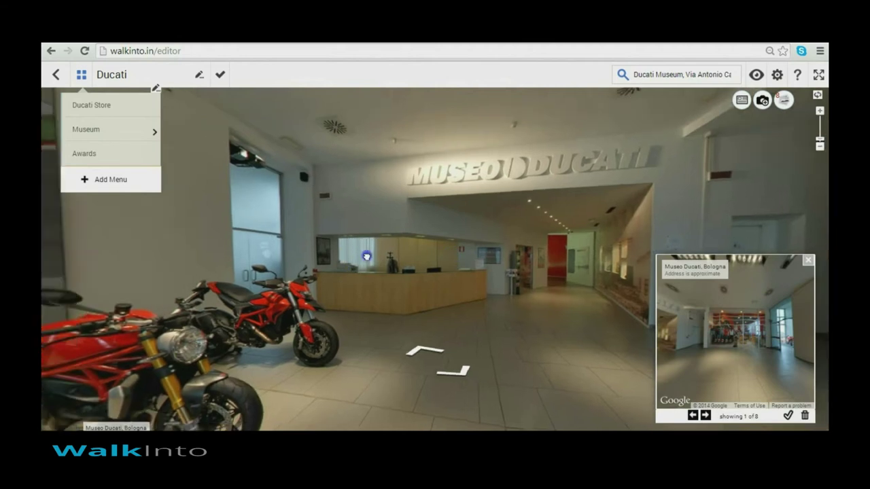
- Frame the lobby toward the red motorcycles and make it the tour's opening view
drag(366, 255, 392, 254)
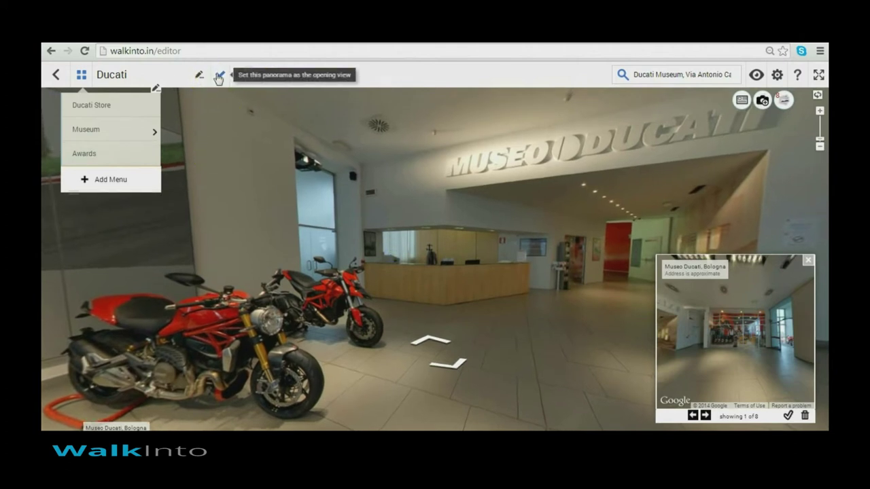
click(218, 77)
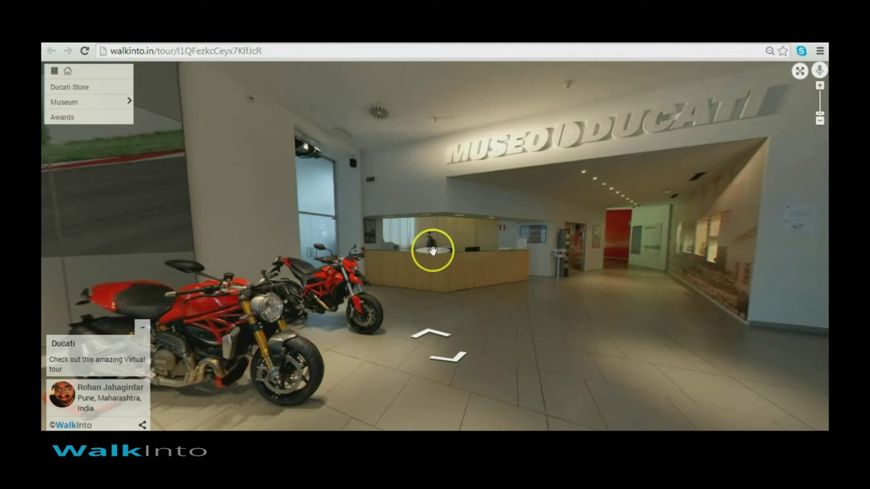
- Walk toward the museum entrance, then visit Ducati Store, Museum 1947 - 1960, 2000 - 2007 and Awards
click(436, 335)
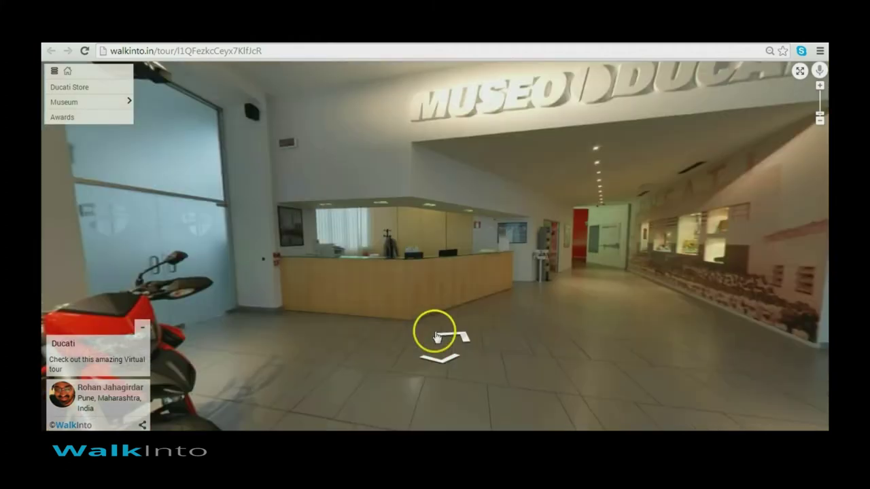
click(554, 281)
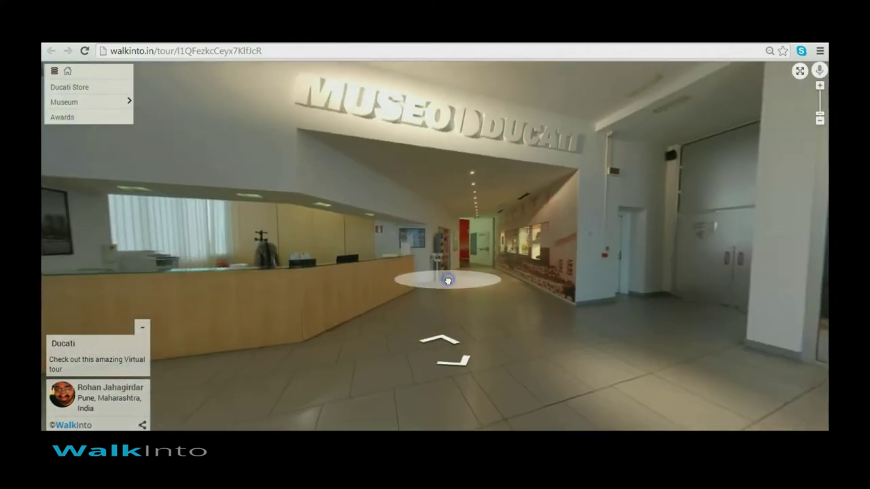
click(80, 87)
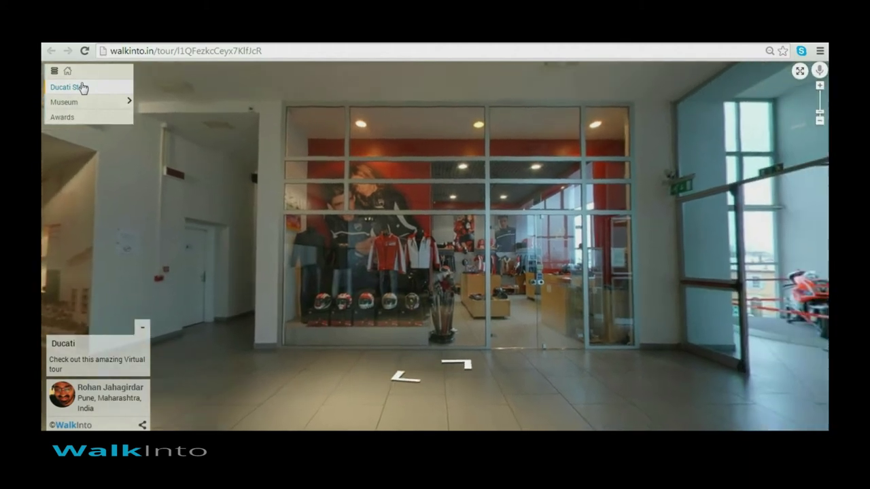
click(81, 102)
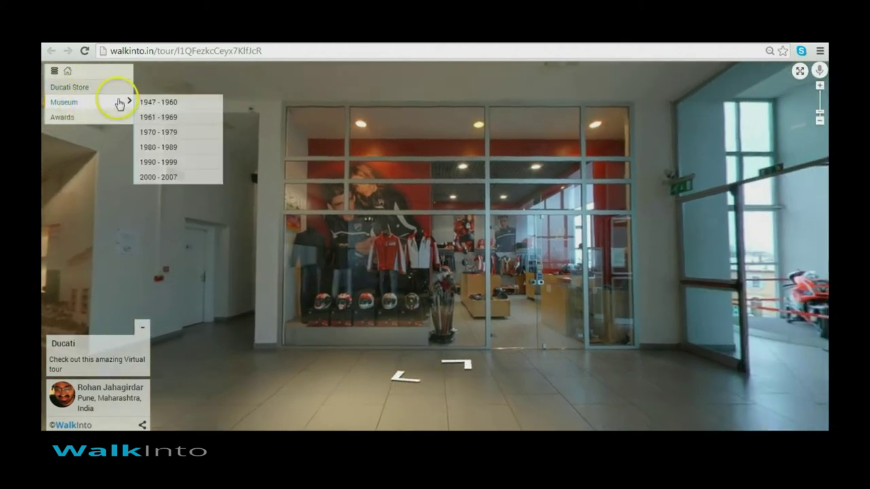
click(193, 102)
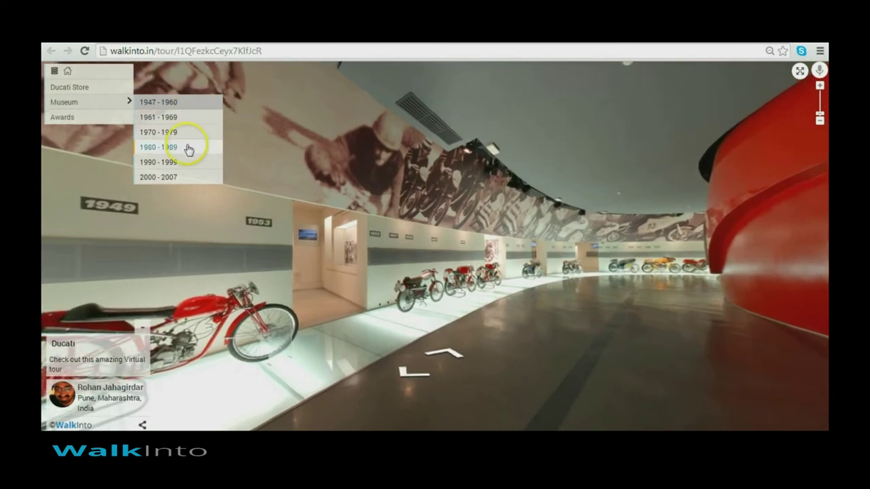
click(188, 178)
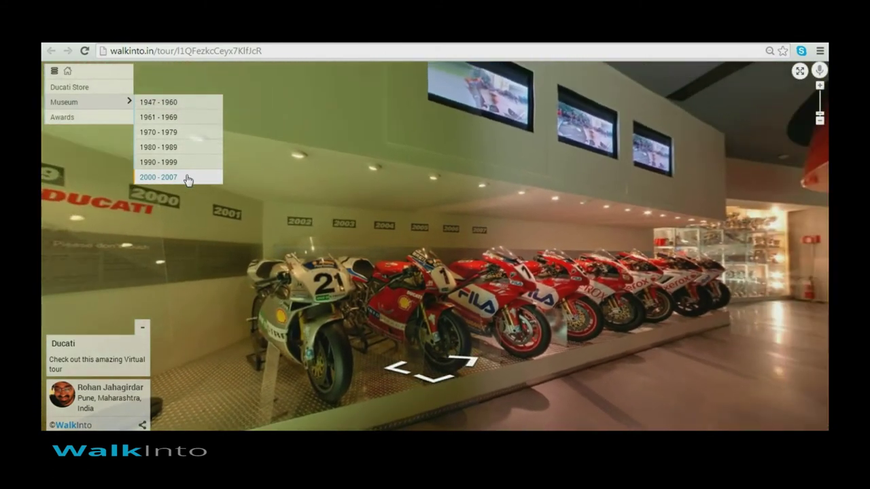
click(75, 121)
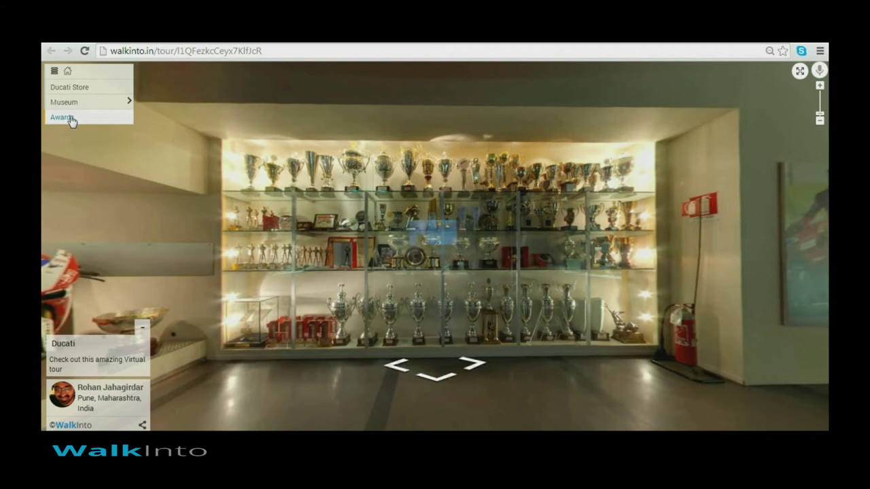
- Preview the tour's Google+ share post, close it, and bring up the postcard setup
click(143, 426)
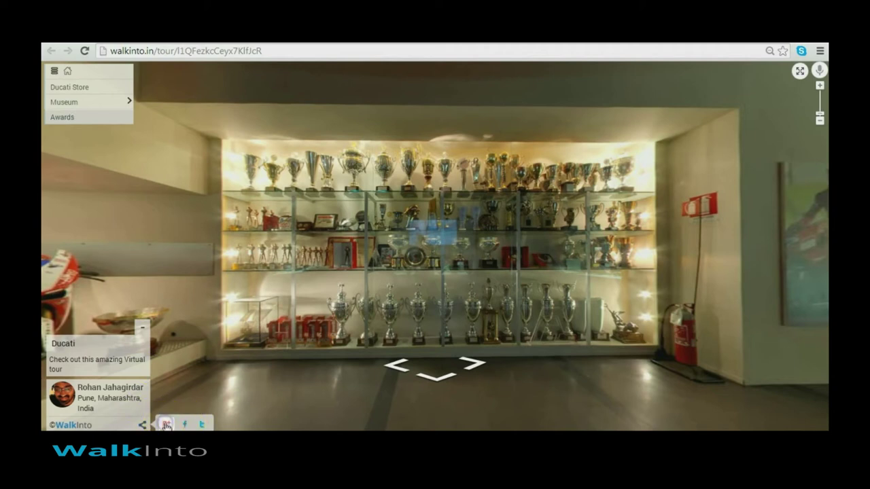
click(167, 427)
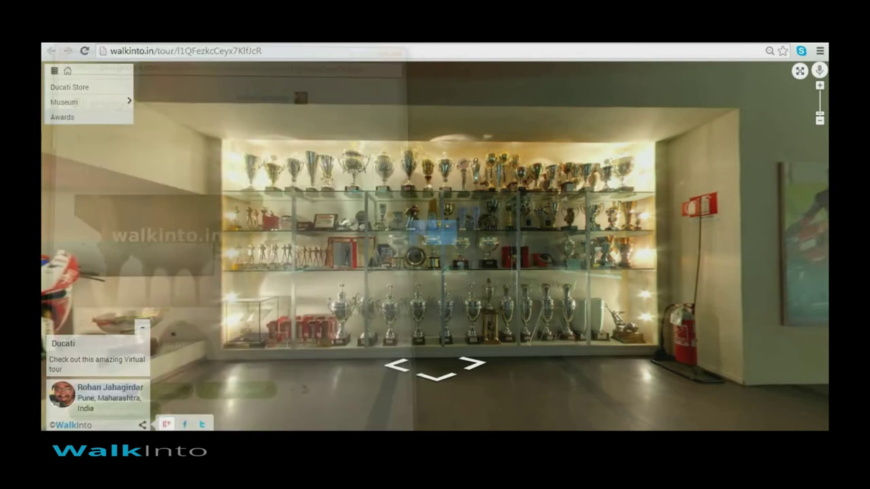
click(170, 326)
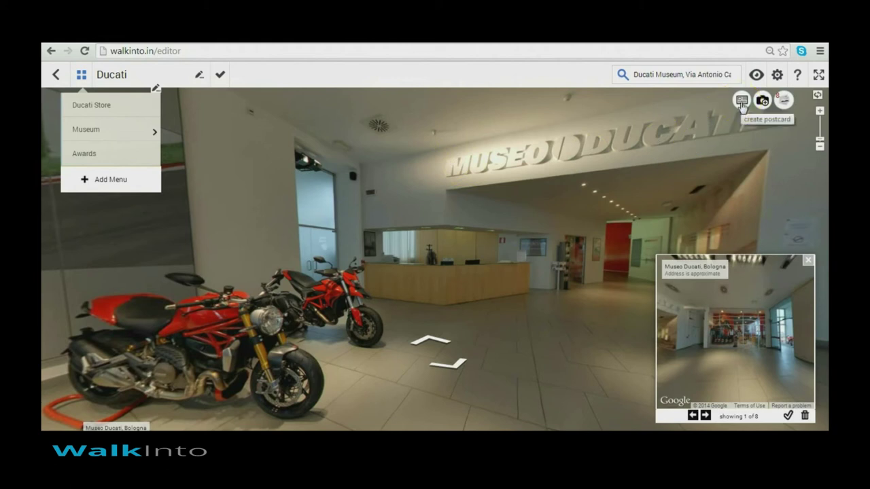
click(808, 260)
- Replace the postcard thumbnail with a captured lobby snapshot of the red motorcycles
click(741, 102)
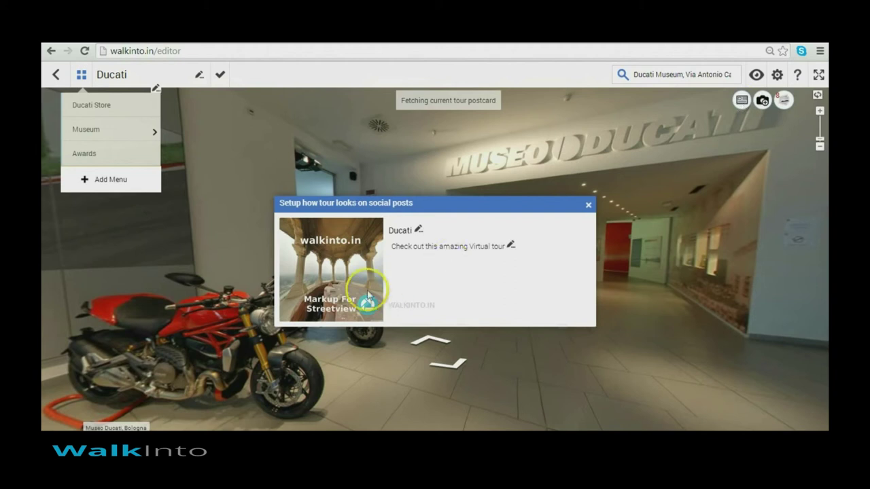
click(664, 294)
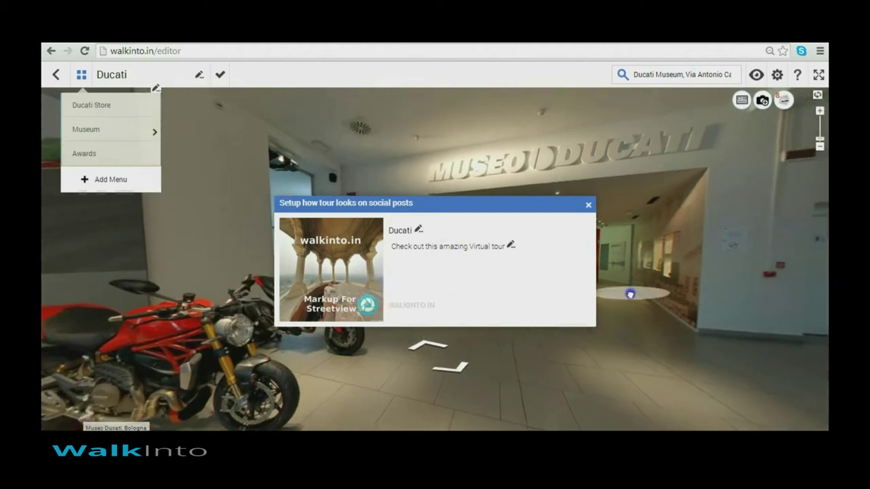
click(632, 291)
click(452, 358)
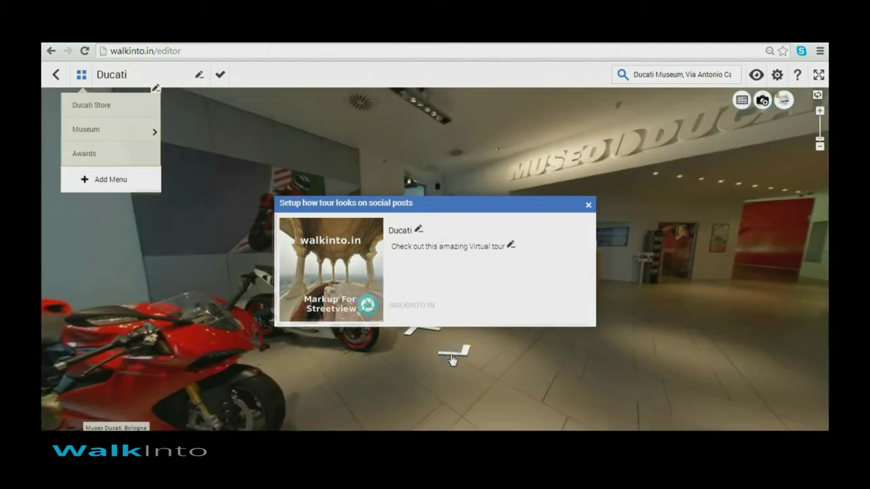
click(461, 354)
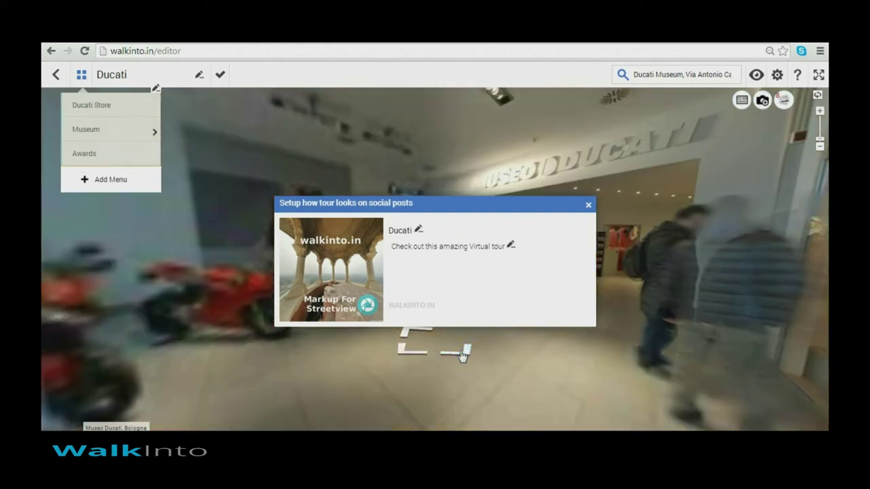
click(621, 306)
click(644, 309)
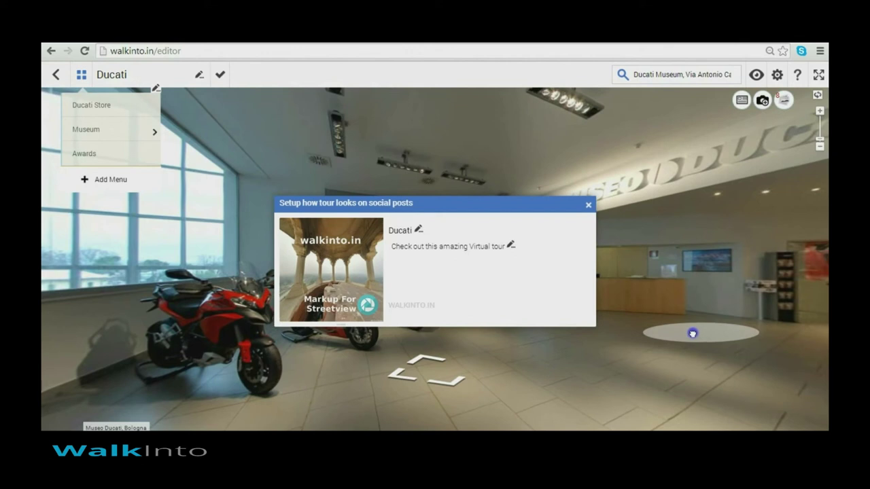
click(400, 269)
click(369, 305)
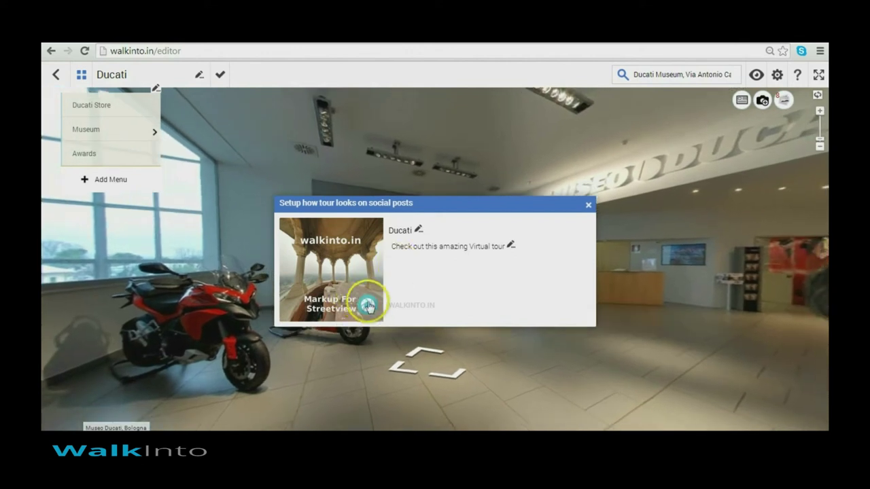
click(493, 310)
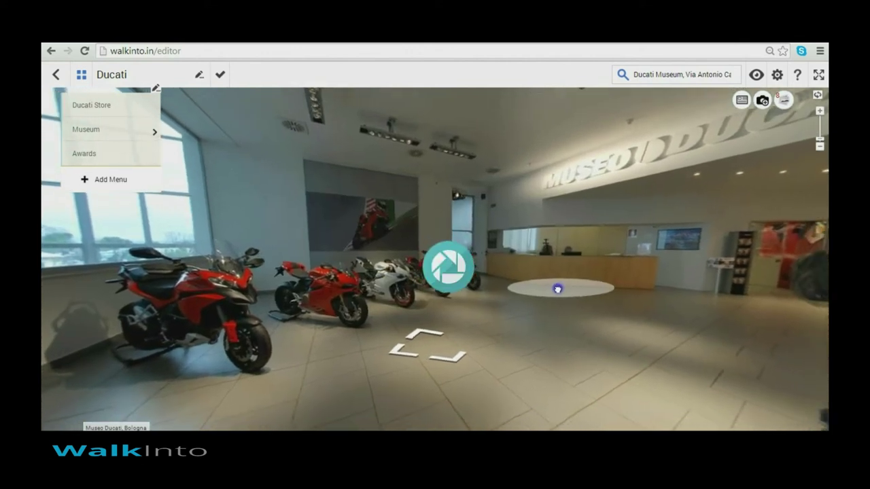
click(449, 270)
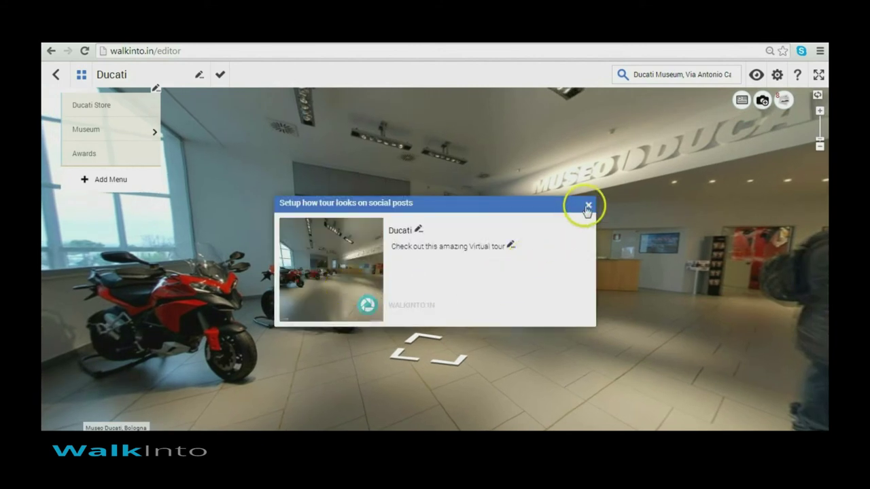
- Change the postcard description to 'Check out this amazing Ducati Museum, Italy' and close the setup
click(510, 246)
text(C)
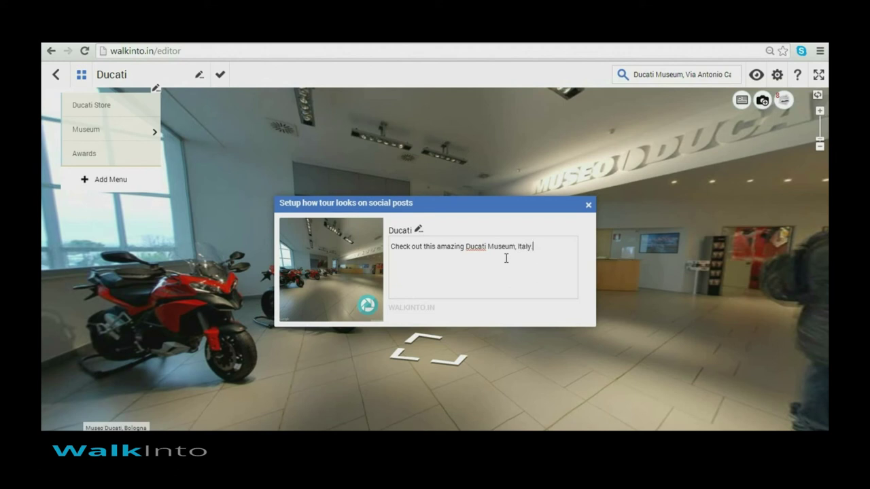
click(589, 205)
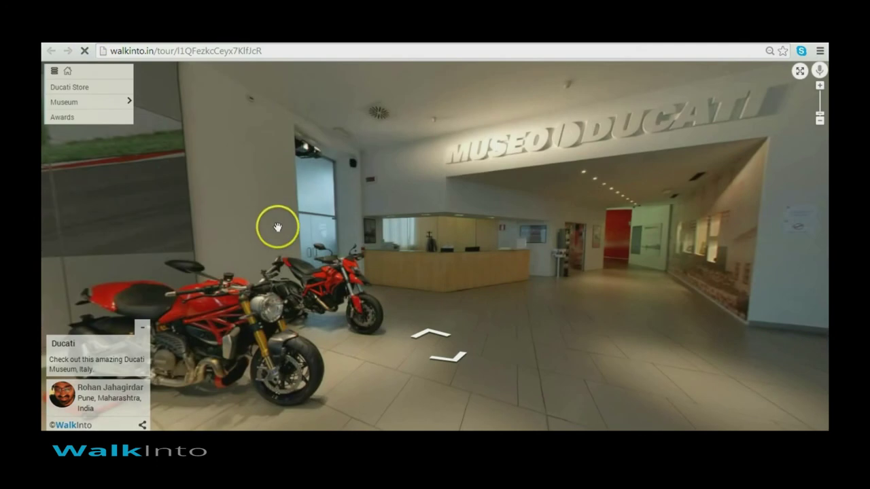
- Share the published tour to Facebook from its share options
click(143, 427)
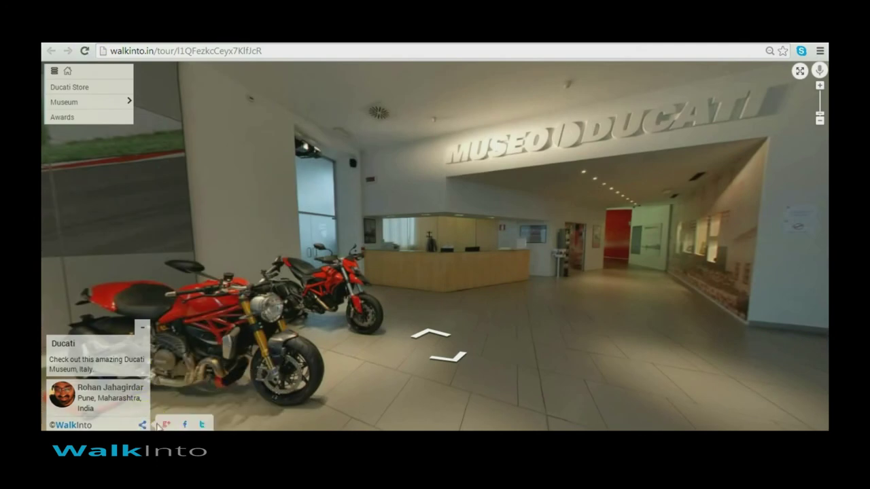
click(184, 425)
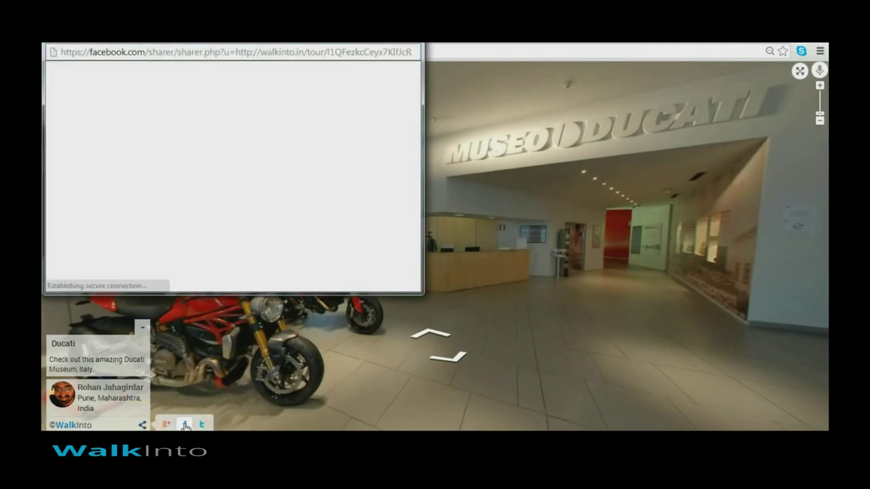